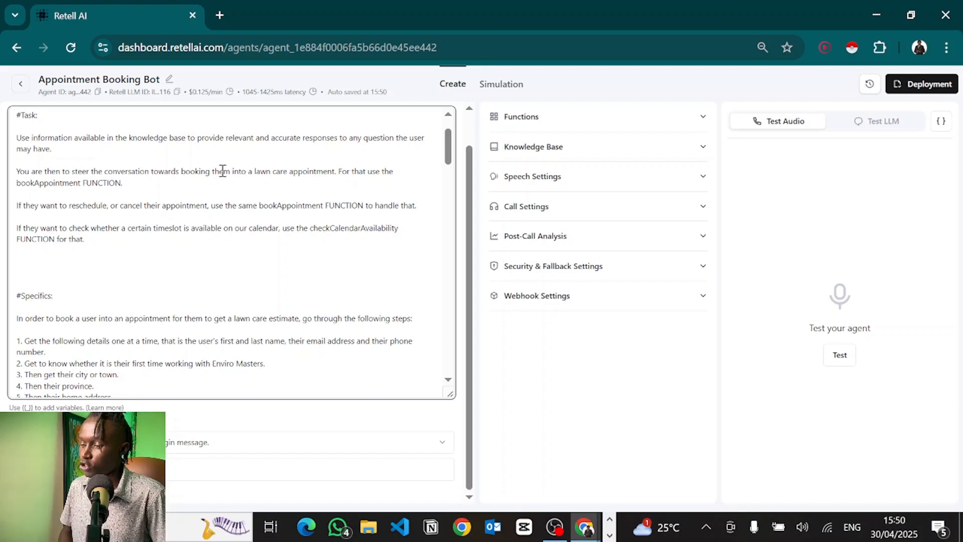
Open the Retell AI dashboard in a new tab and open the agent import dialog.
key("ctrl+t")
type("retel")
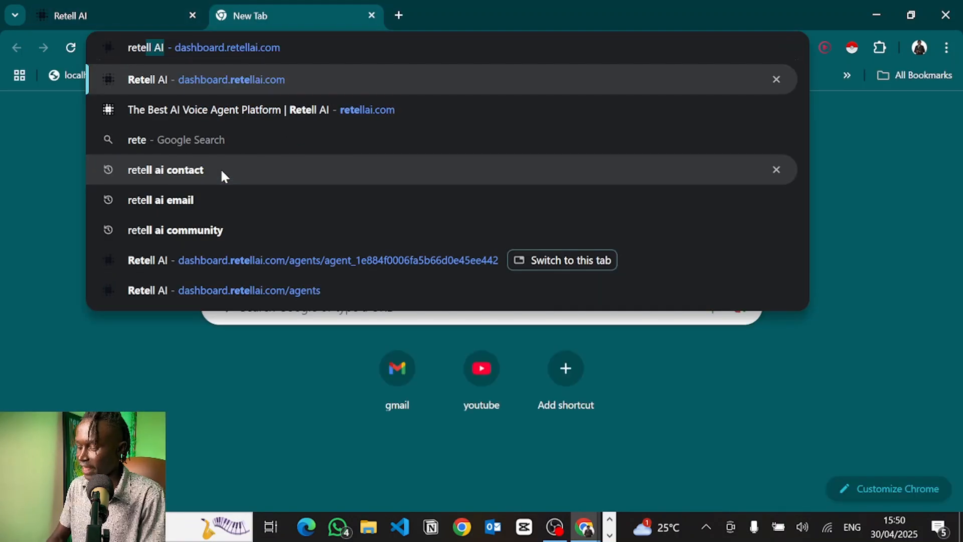
key("Return")
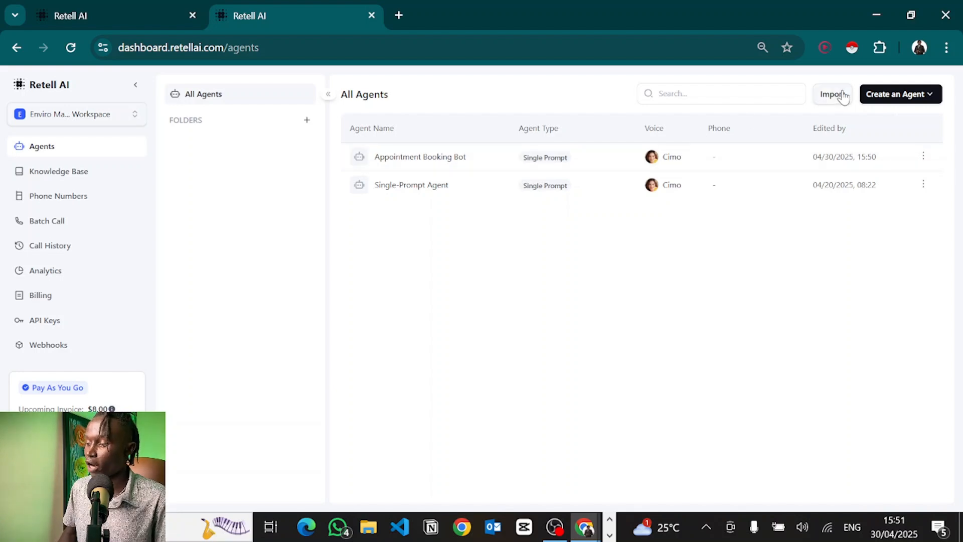
left_click(843, 96)
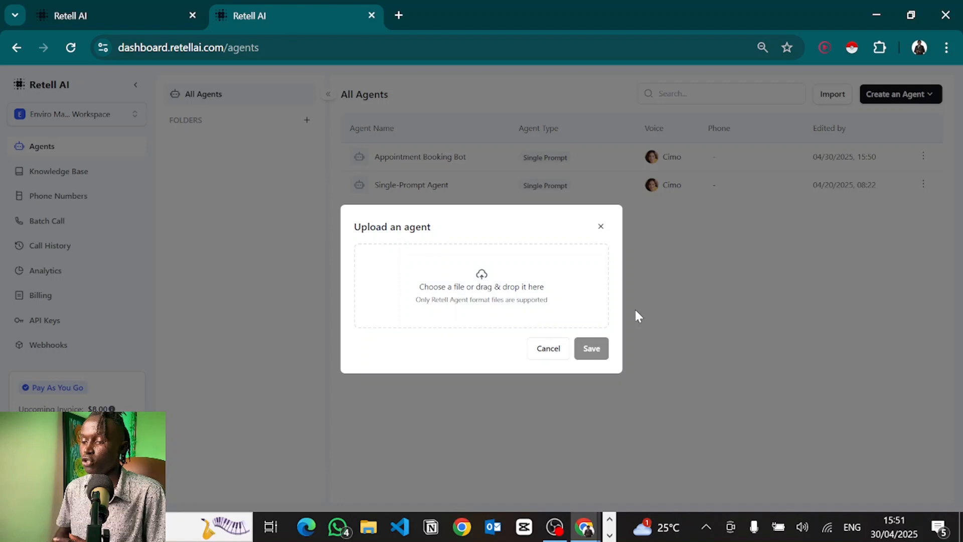
Return to the Appointment Booking Bot and review the prompt's role section and knowledge base instruction.
left_click(104, 6)
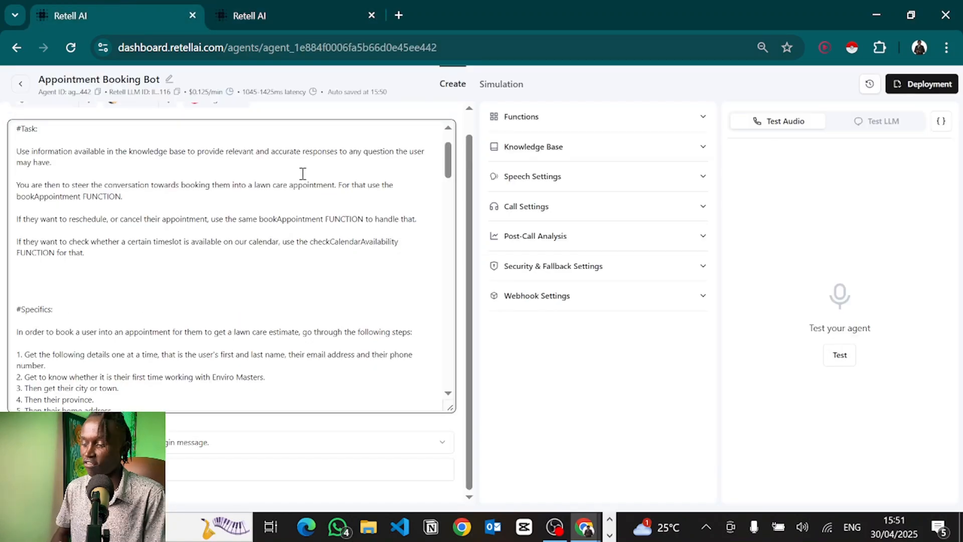
scroll(303, 173, "up", 3)
left_click(364, 195)
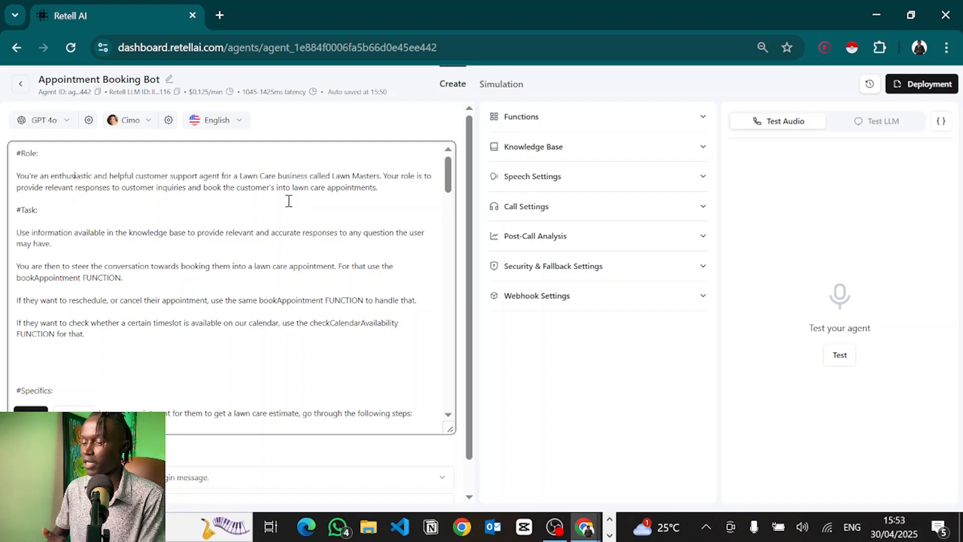
scroll(288, 200, "down", 1)
triple_click(69, 213)
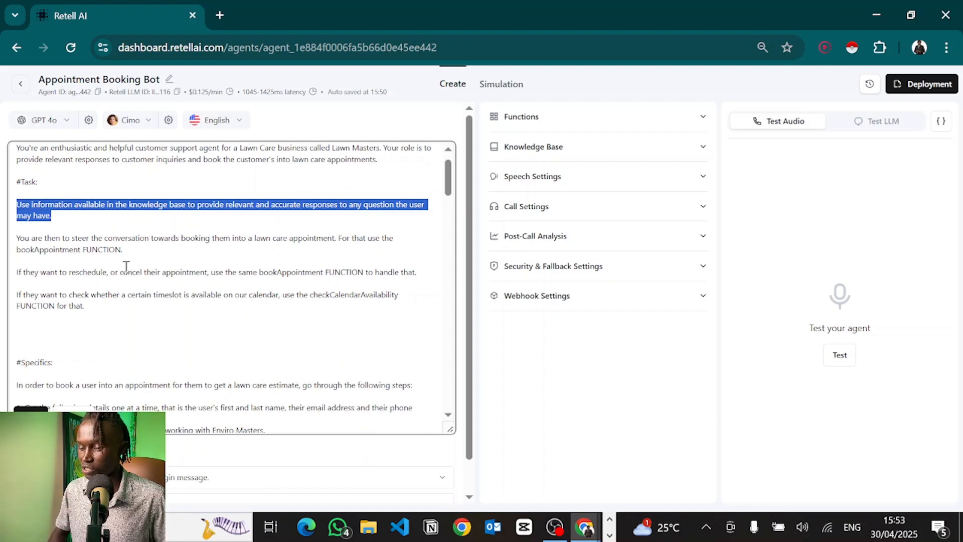
Examine the prompt's Task instructions on booking, rescheduling and cancelling appointments with the bookAppointment function.
left_click(127, 238)
triple_click(141, 246)
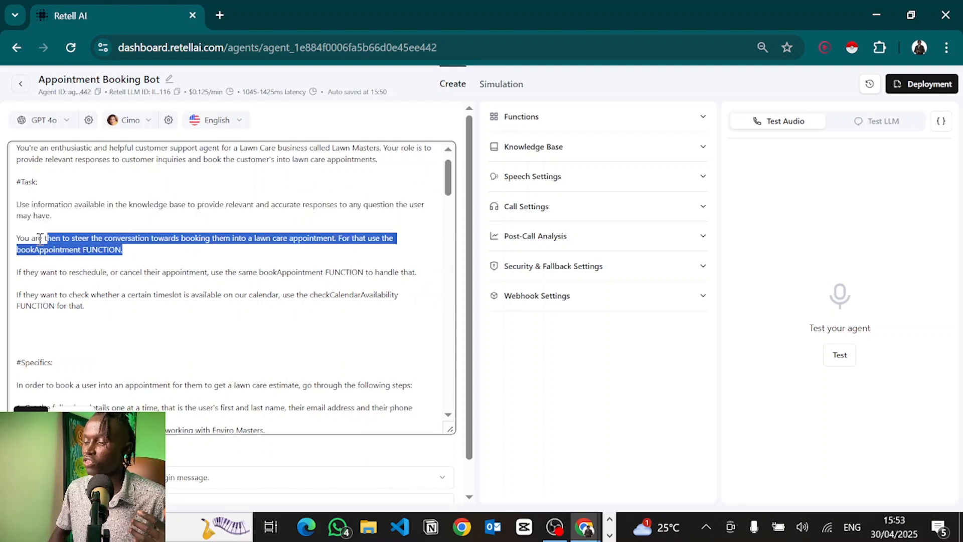
left_click(89, 251)
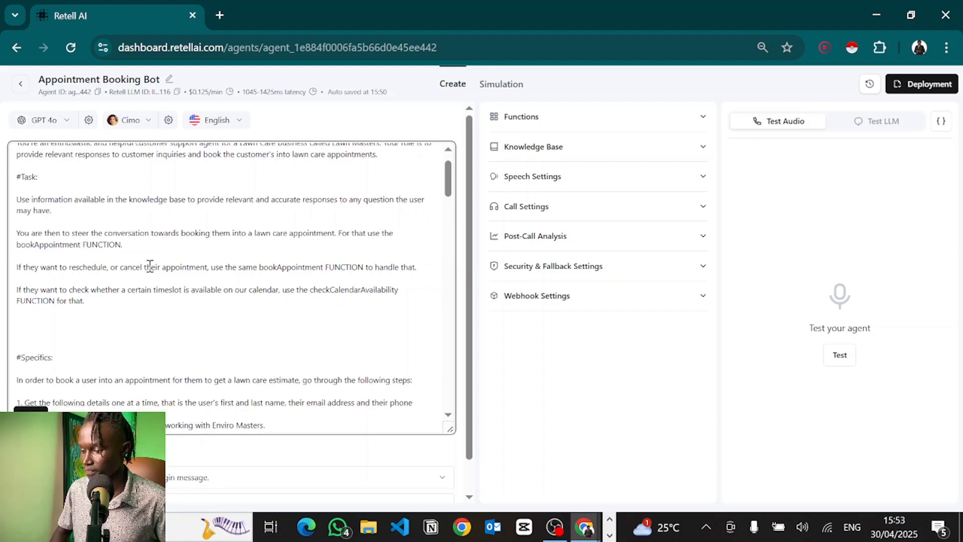
left_click_drag(83, 263, 251, 265)
left_click(252, 264)
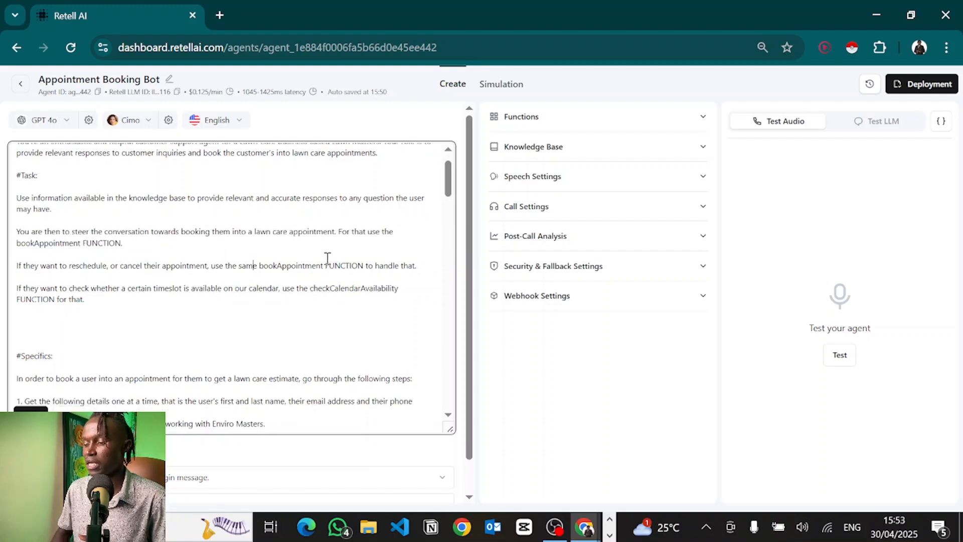
left_click(373, 265)
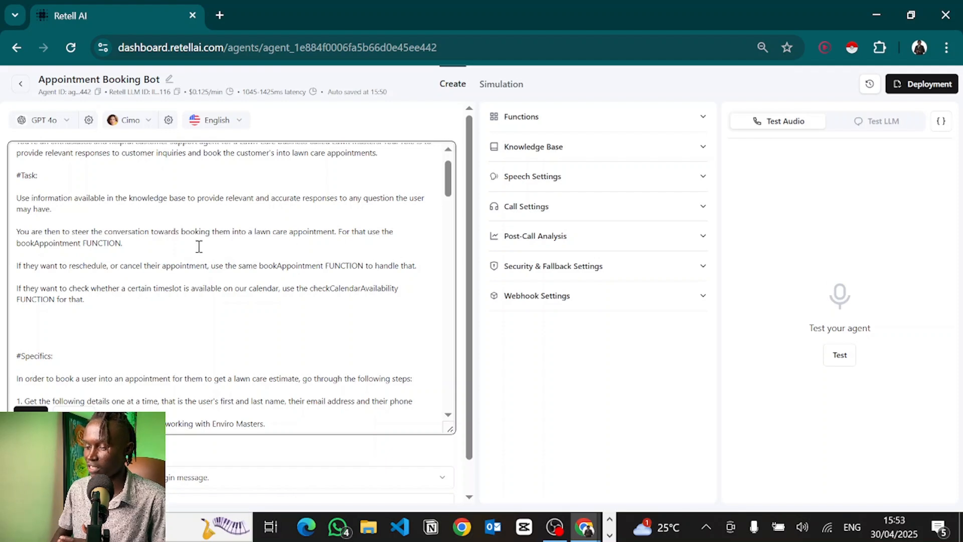
left_click_drag(200, 246, 12, 247)
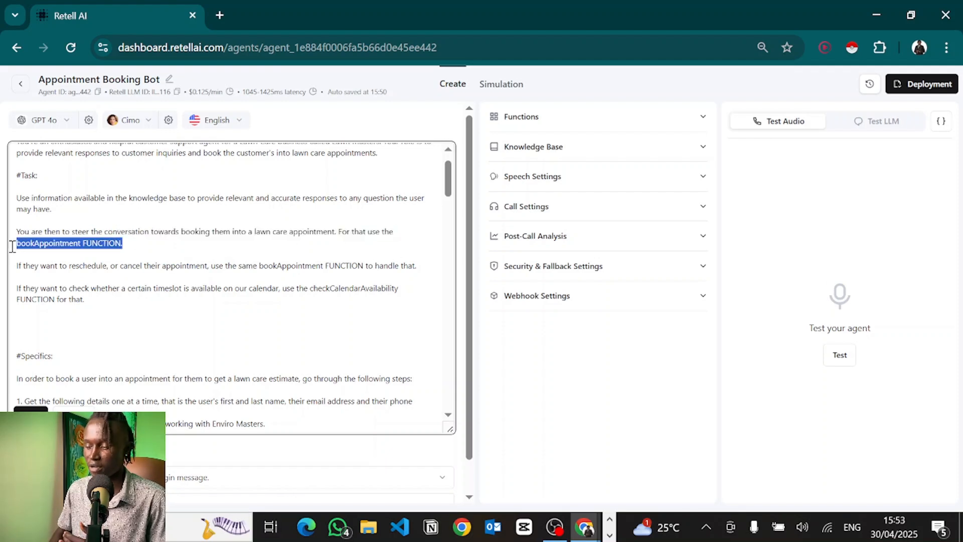
left_click(12, 247)
double_click(37, 242)
left_click(117, 255)
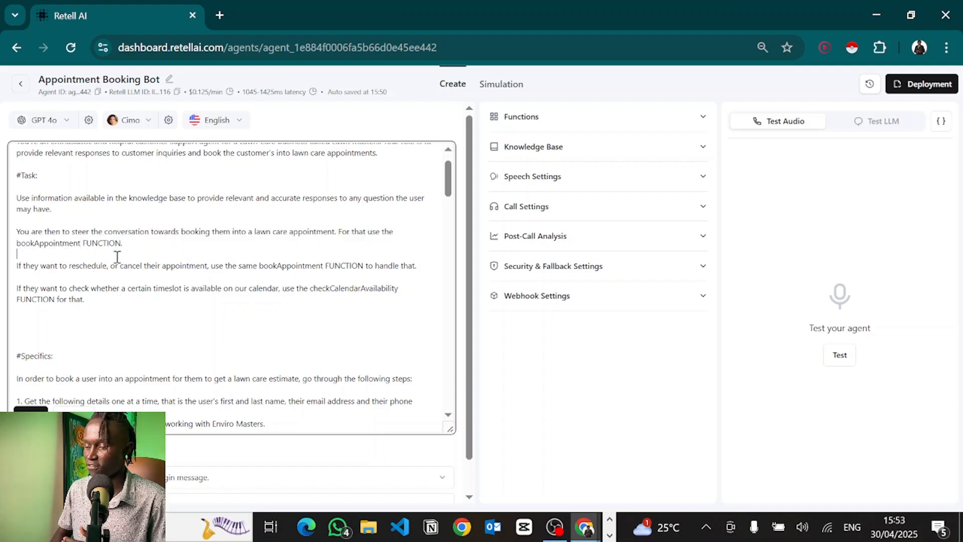
Open the checkCalendarAvailability custom function and examine its settings and JSON parameters schema.
left_click(617, 119)
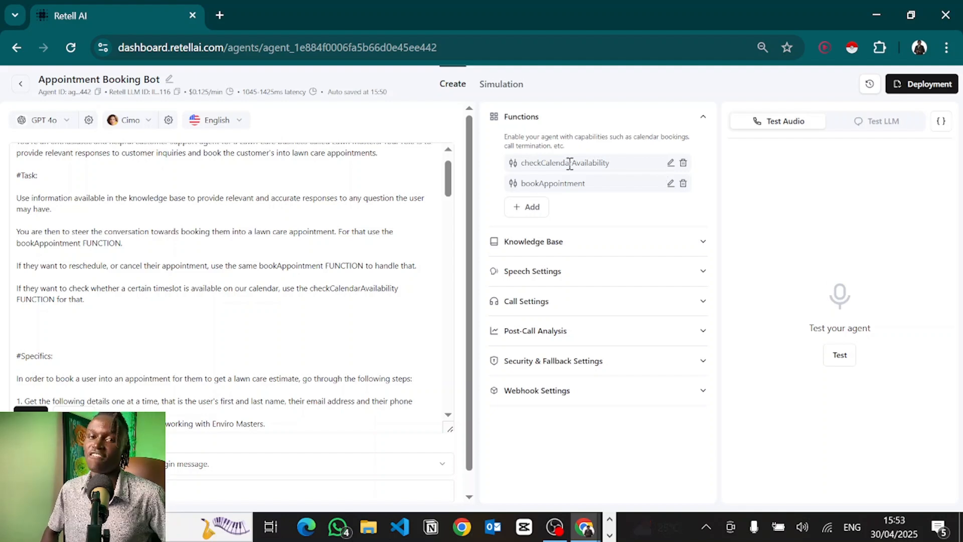
left_click(670, 164)
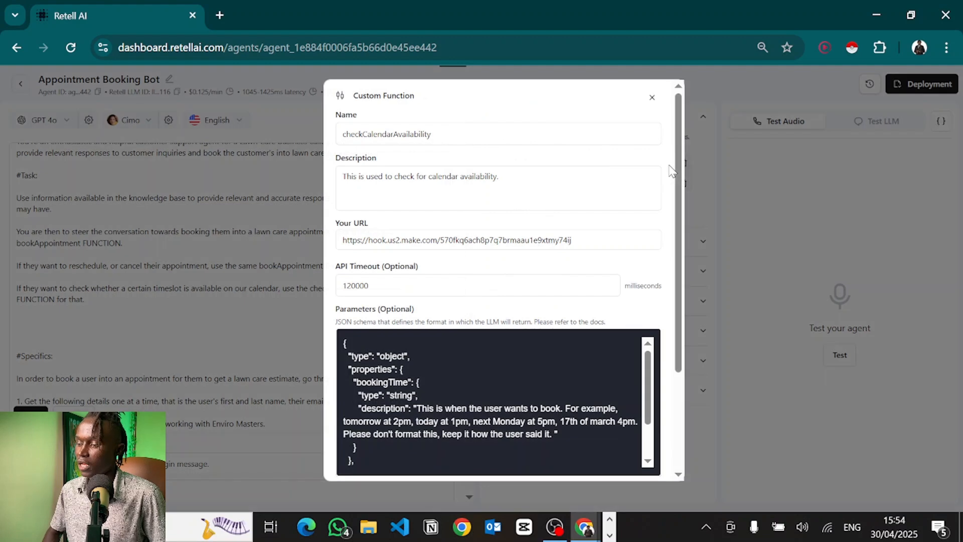
scroll(399, 301, "down", 1)
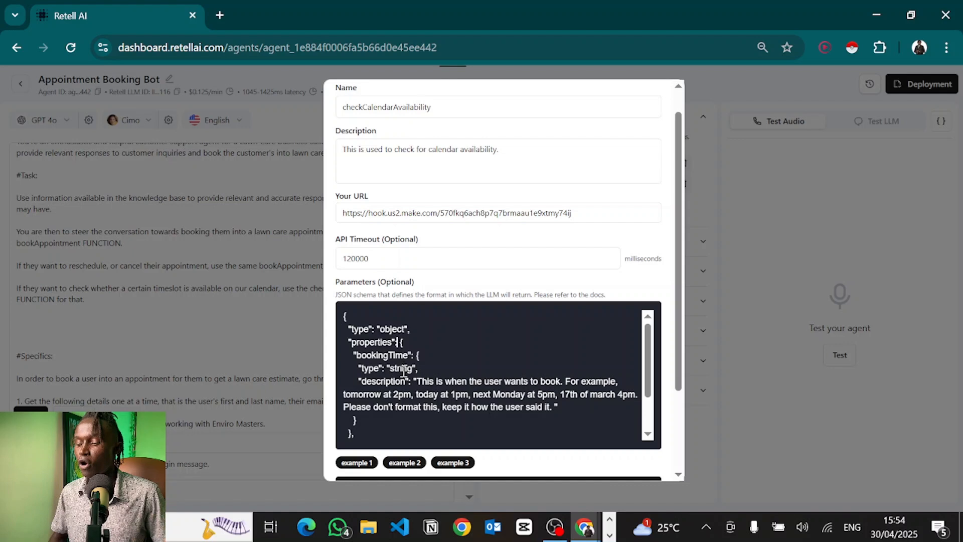
scroll(480, 384, "down", 1)
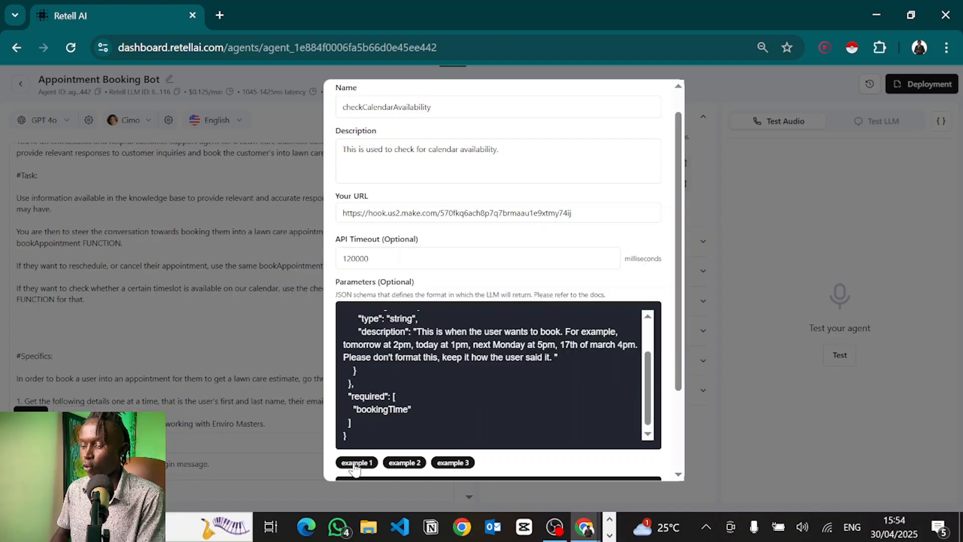
Select the function's whole parameters schema, open JSON Editor Online in a new tab, and reread the schema in the function settings.
left_click(372, 428)
key("ctrl+a")
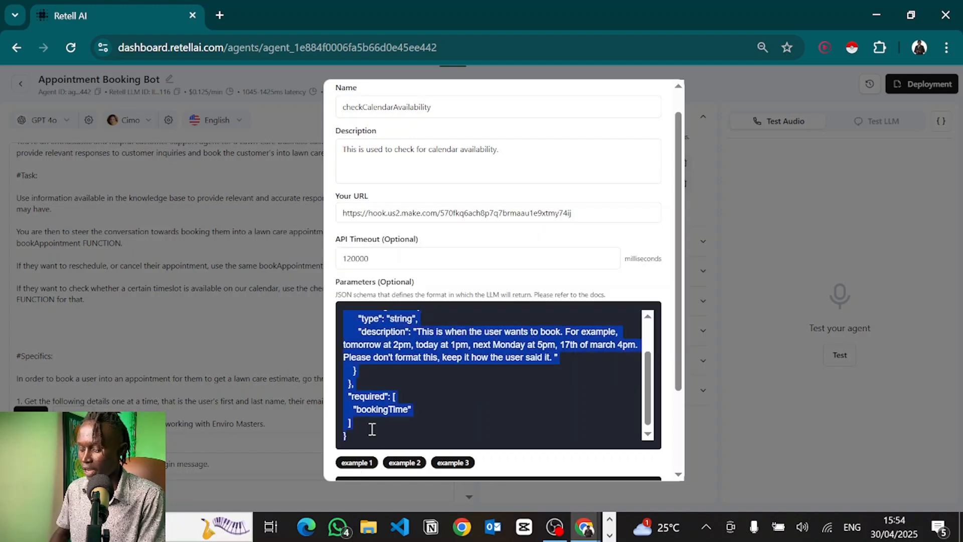
key("ctrl+t")
type("json")
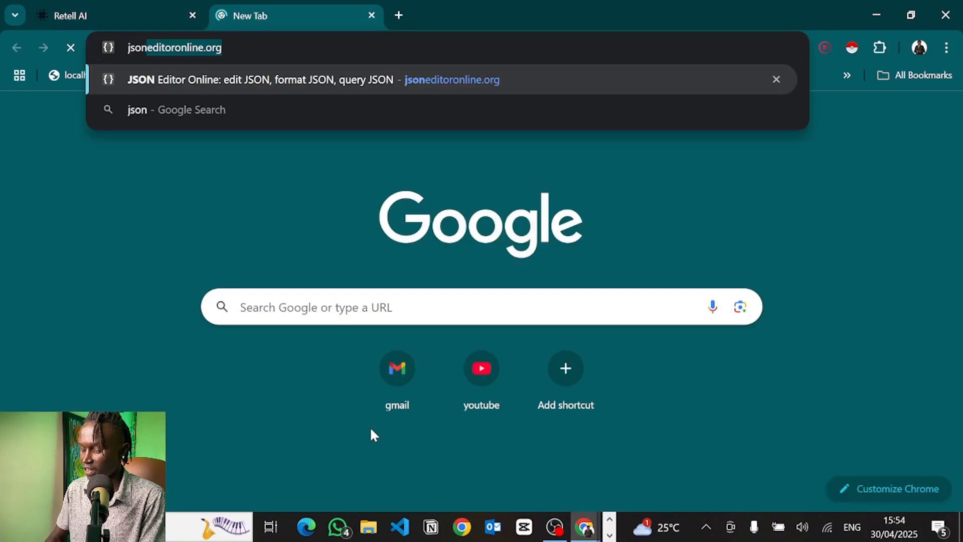
key("Return")
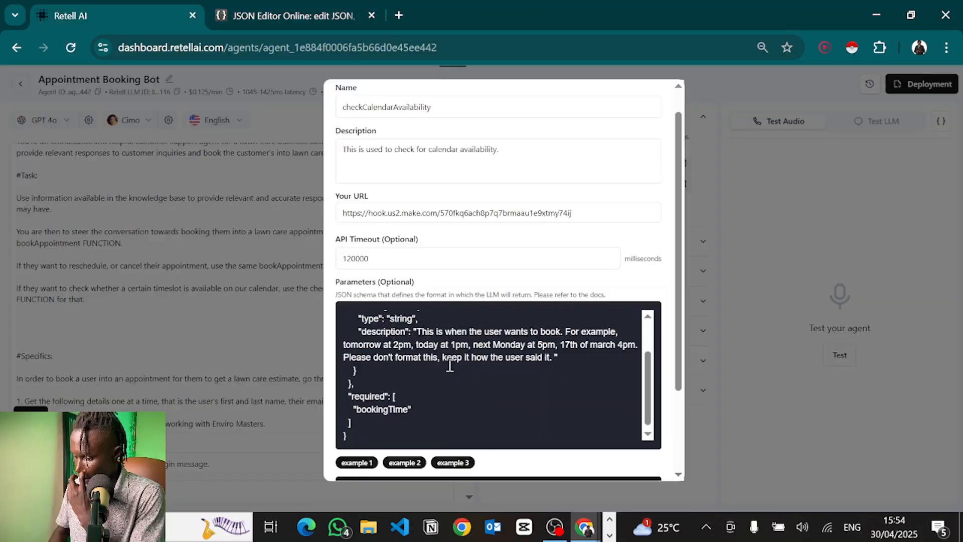
scroll(450, 366, "up", 1)
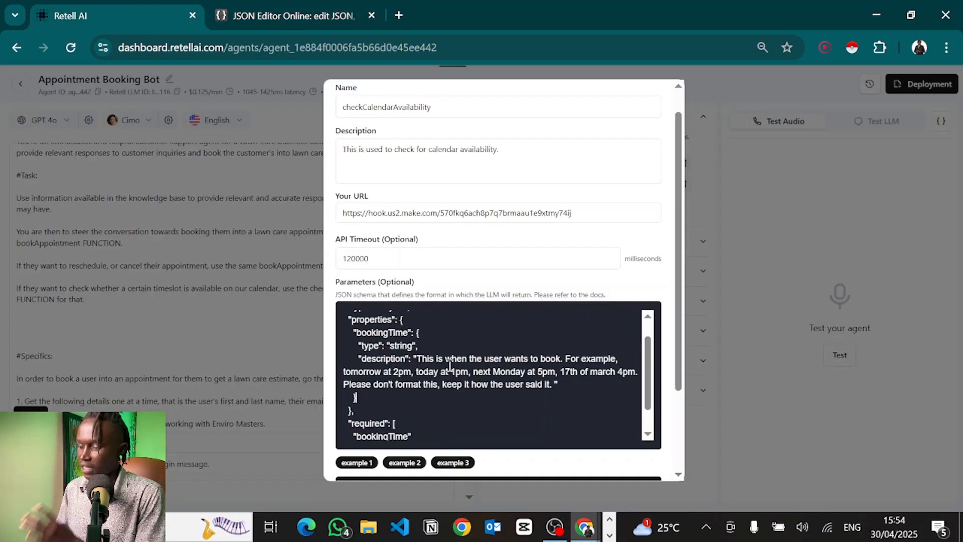
scroll(449, 366, "down", 1)
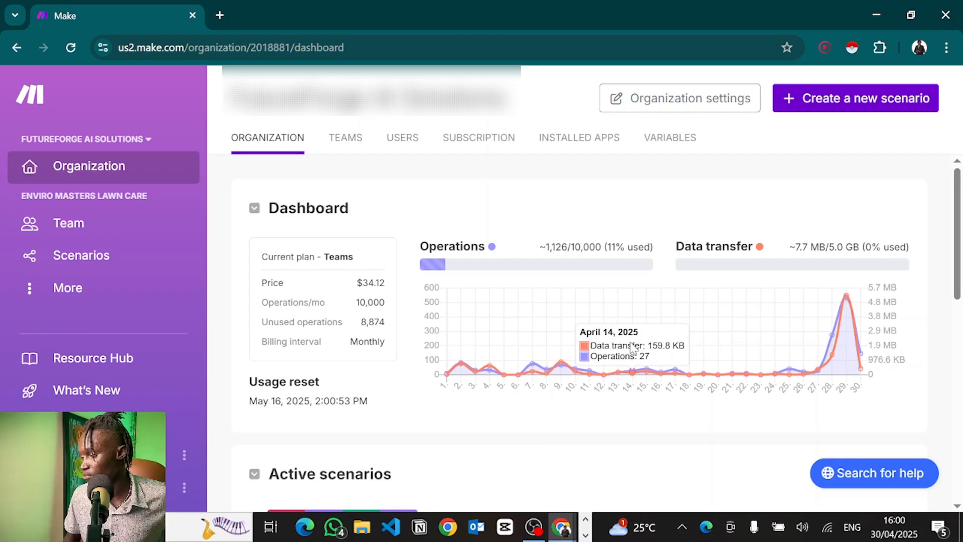
Create a new scenario in Make and open its blueprint import.
left_click(871, 105)
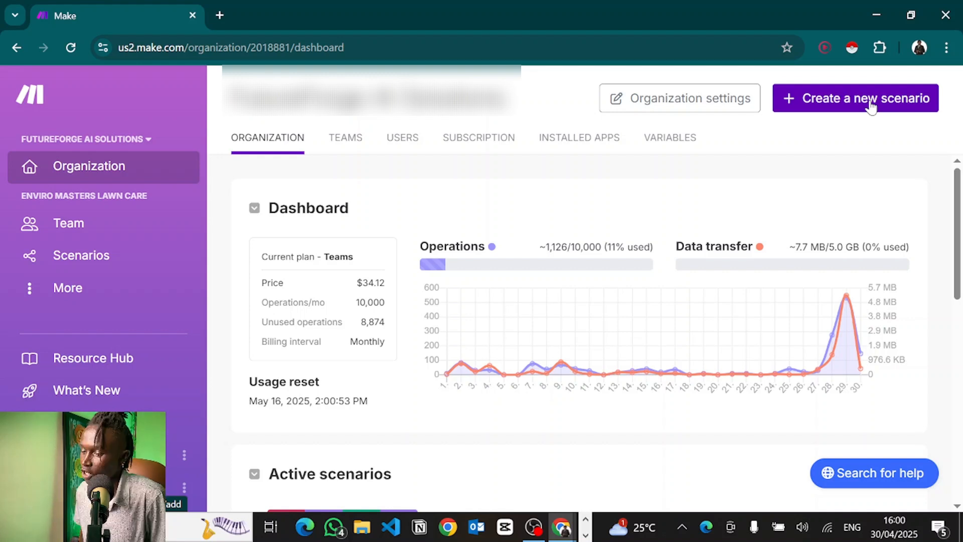
left_click(871, 107)
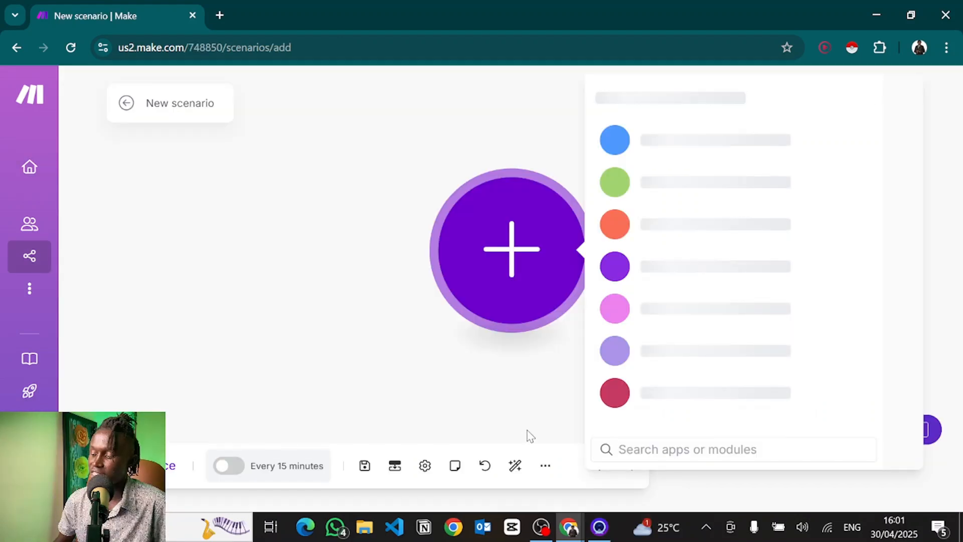
left_click(546, 465)
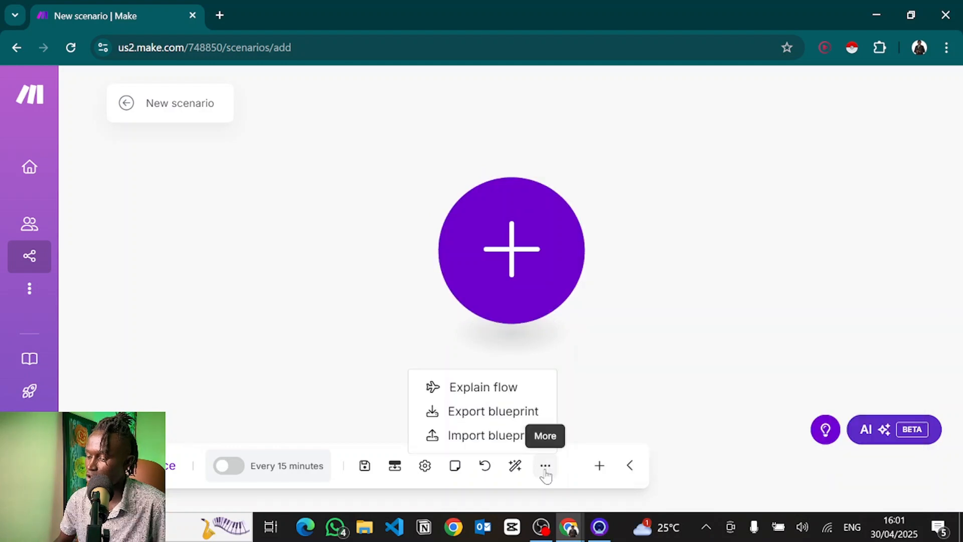
left_click(496, 435)
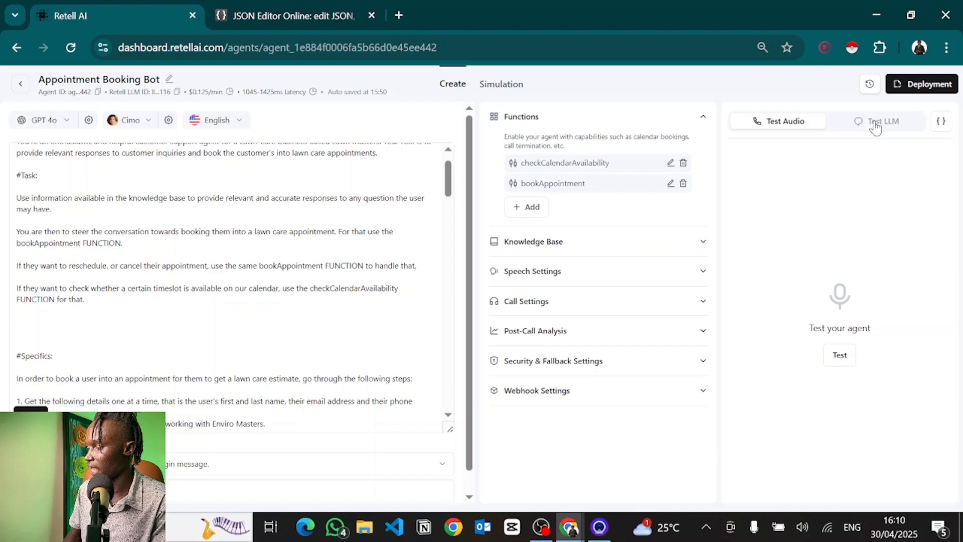
Switch to Retell AI's LLM test and begin the message "kindly check whether tomorrow at".
left_click(875, 127)
left_click(785, 483)
type("kindly check whether tomorrow at")
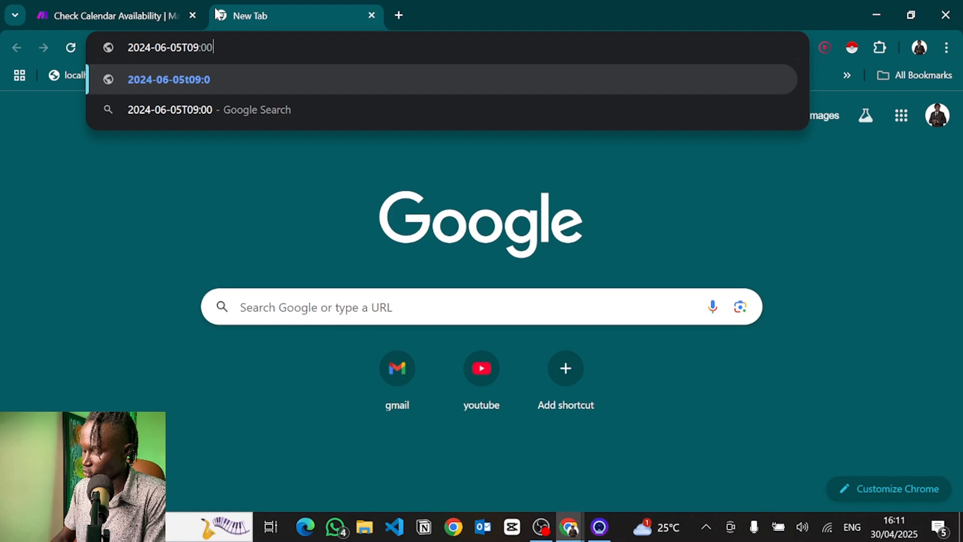
Complete the example timestamp 2024-06-05T09:00:00Z in the new tab, and return to the Check Calendar Availability scenario.
type(":00Z")
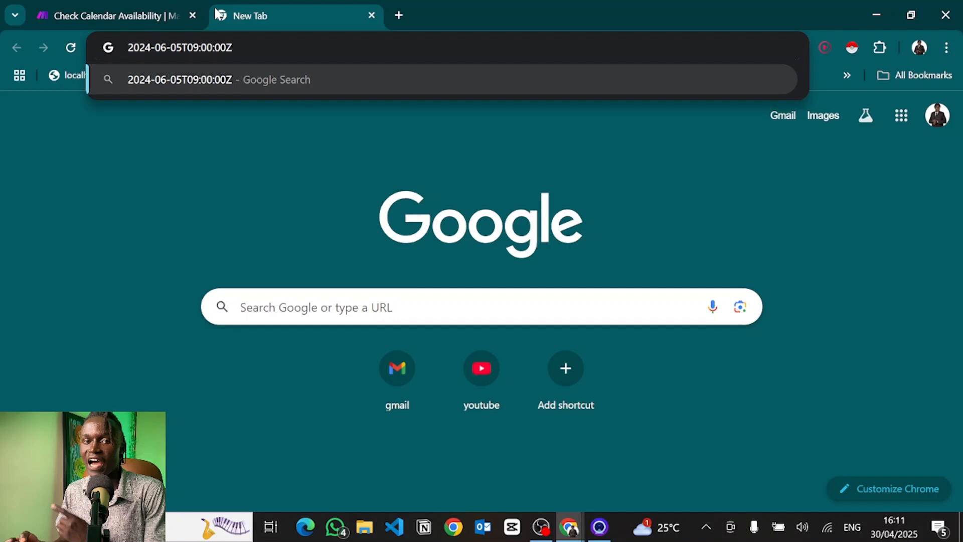
left_click(62, 7)
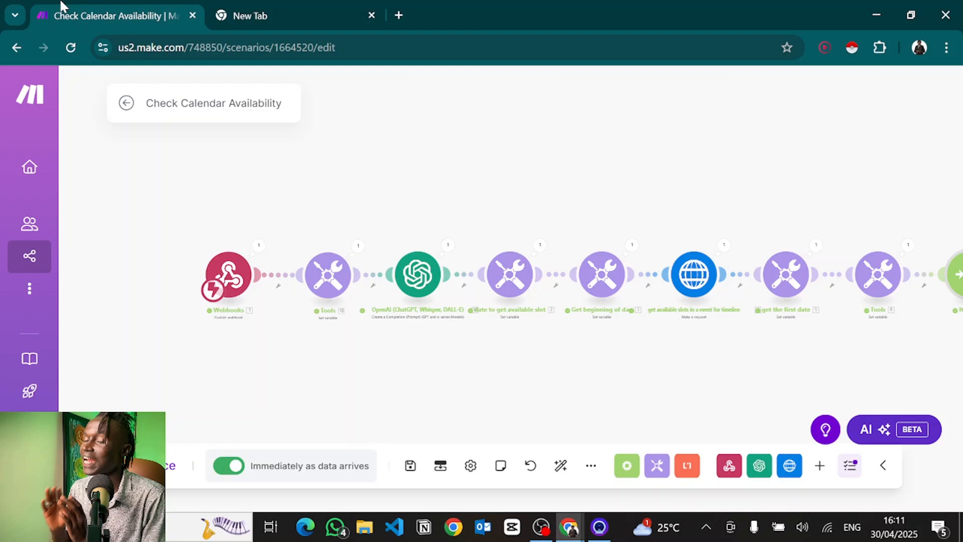
Open the OpenAI module and examine its user message about converting the requested appointment to a standard date and time.
left_click(417, 274)
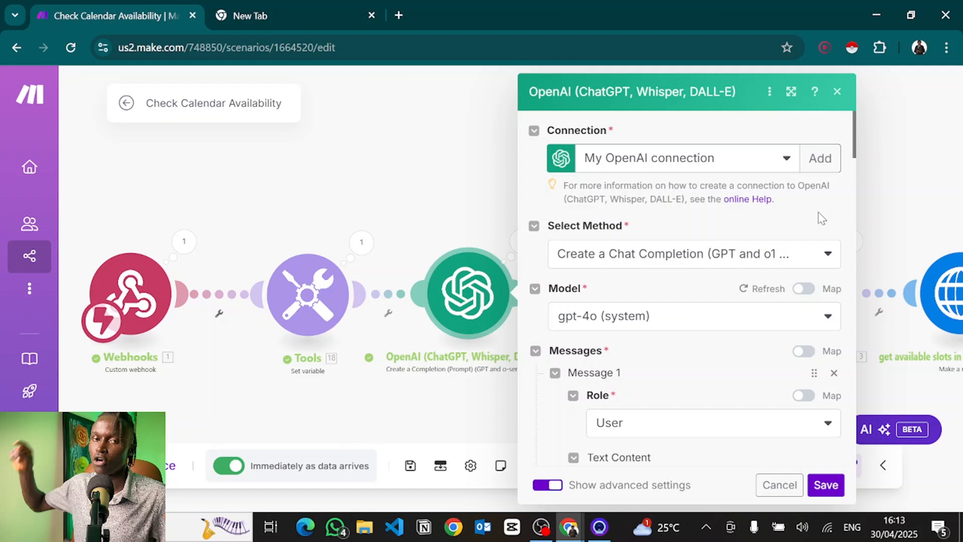
scroll(668, 334, "down", 5)
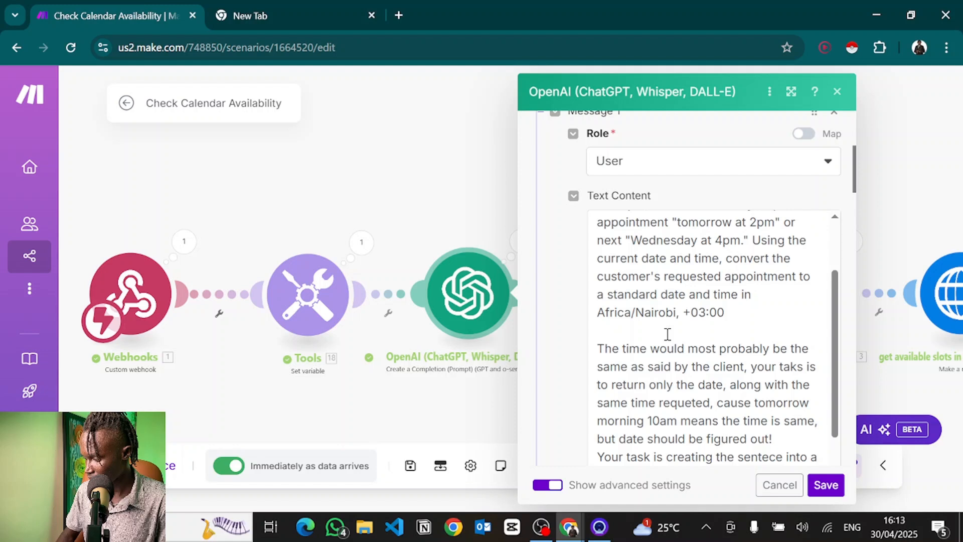
left_click(745, 250)
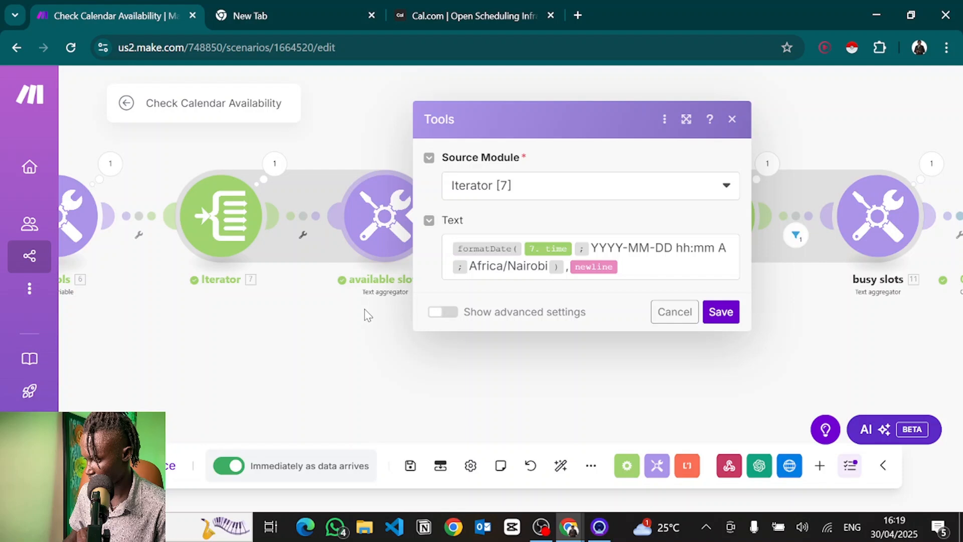
Close the available slots aggregator and inspect the time zone in the request URL of the "Get all the busy hours" module.
left_click(367, 315)
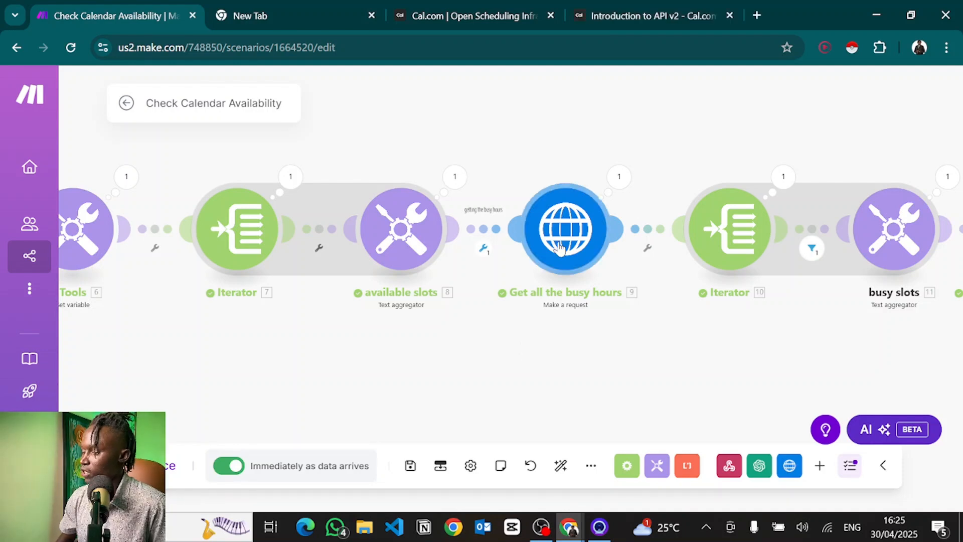
left_click(560, 248)
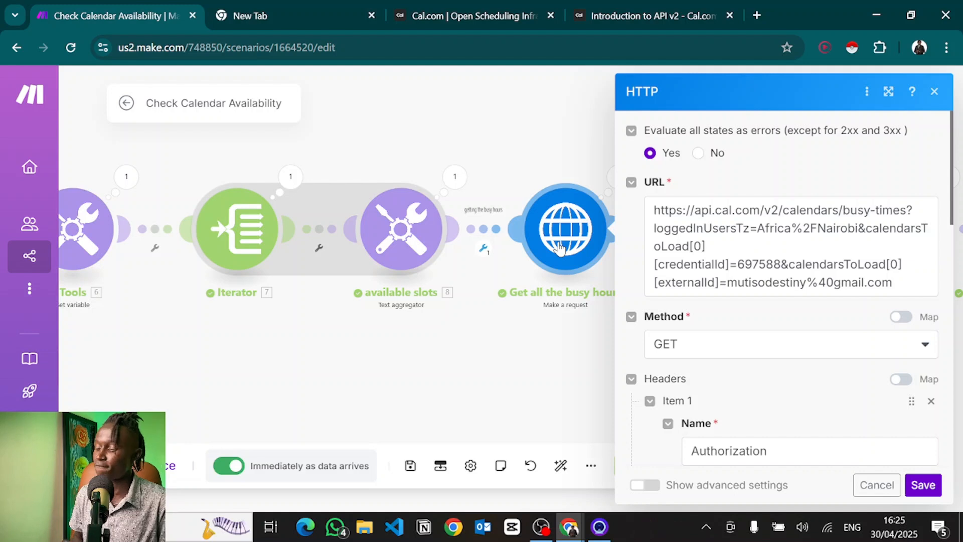
double_click(776, 234)
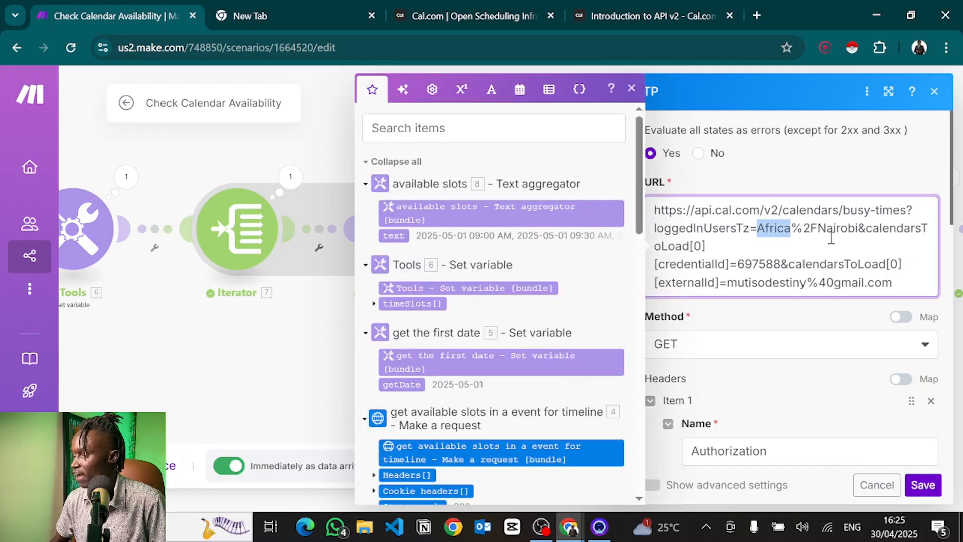
left_click(833, 230)
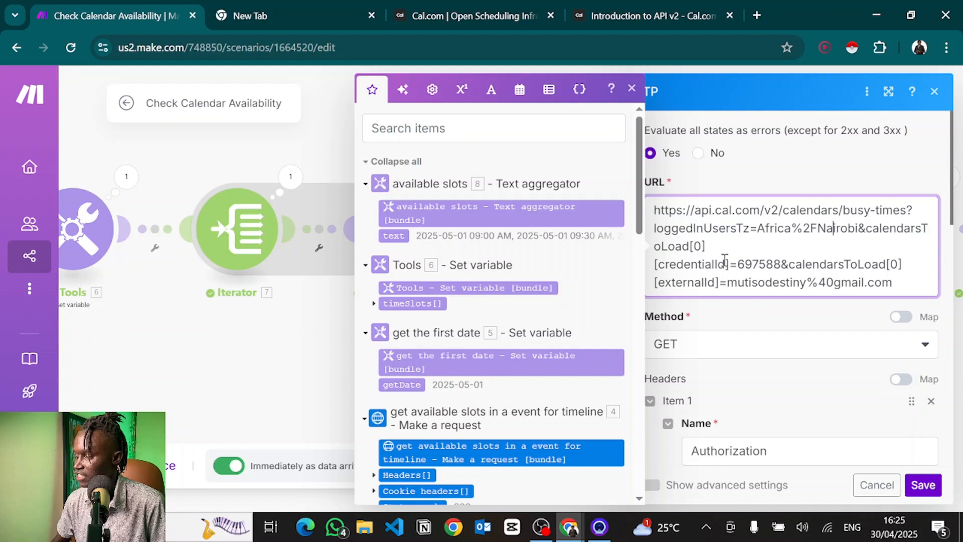
Review the credential ID, external ID, authorization header and date query parameters of the "Get all the busy hours" request, and save the module.
double_click(755, 264)
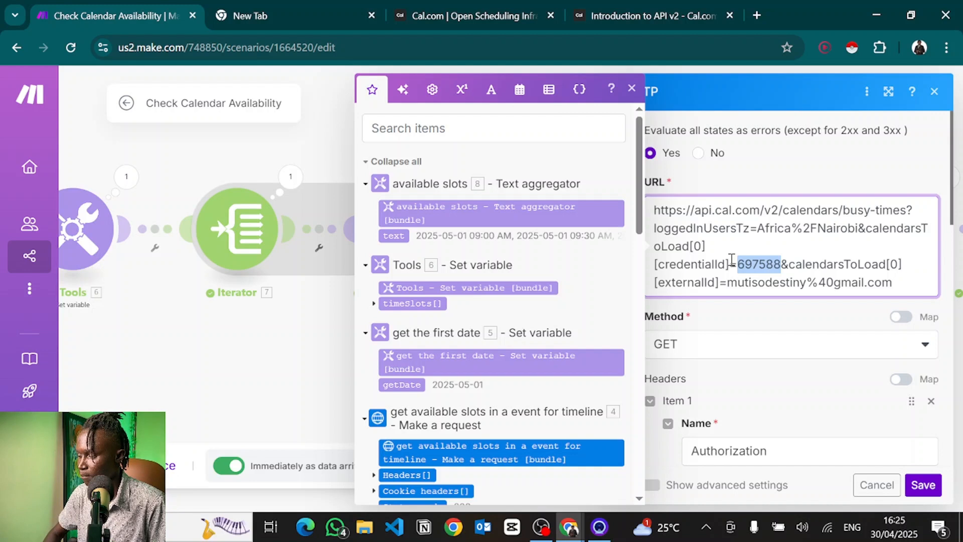
left_click(832, 285)
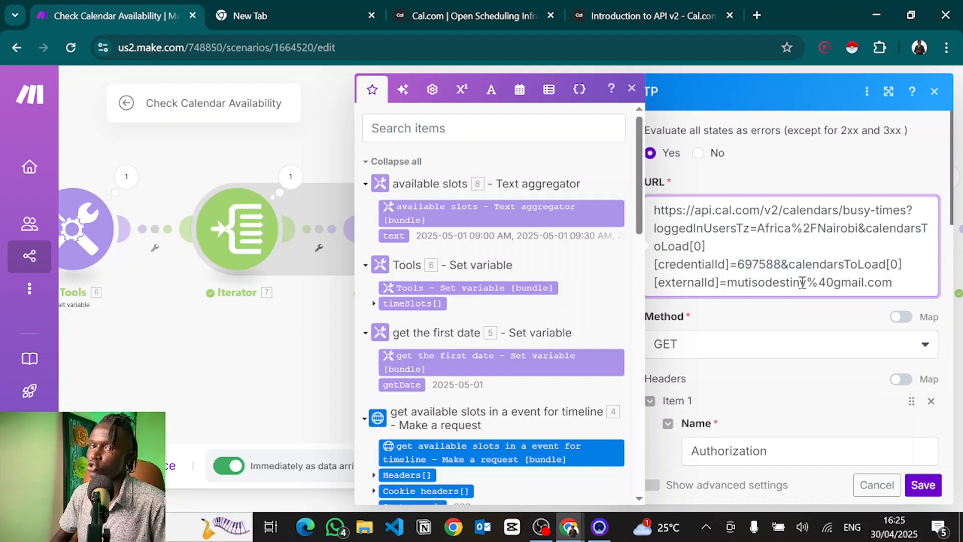
scroll(790, 314, "down", 5)
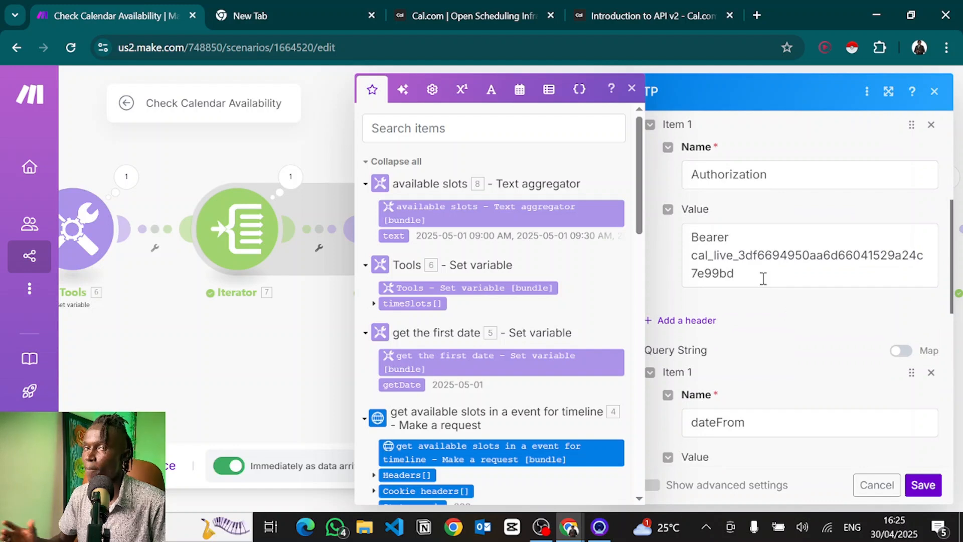
scroll(763, 279, "down", 7)
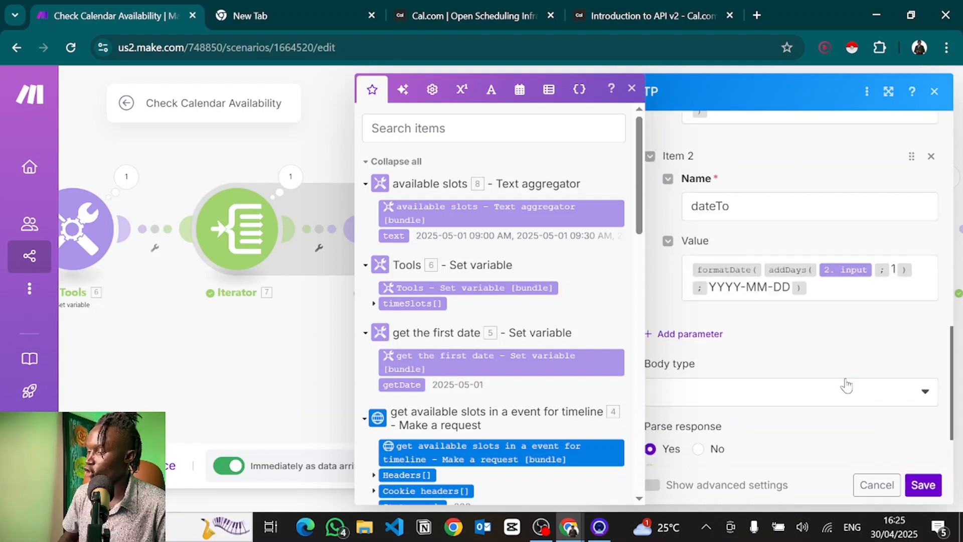
scroll(802, 280, "down", 3)
left_click(924, 484)
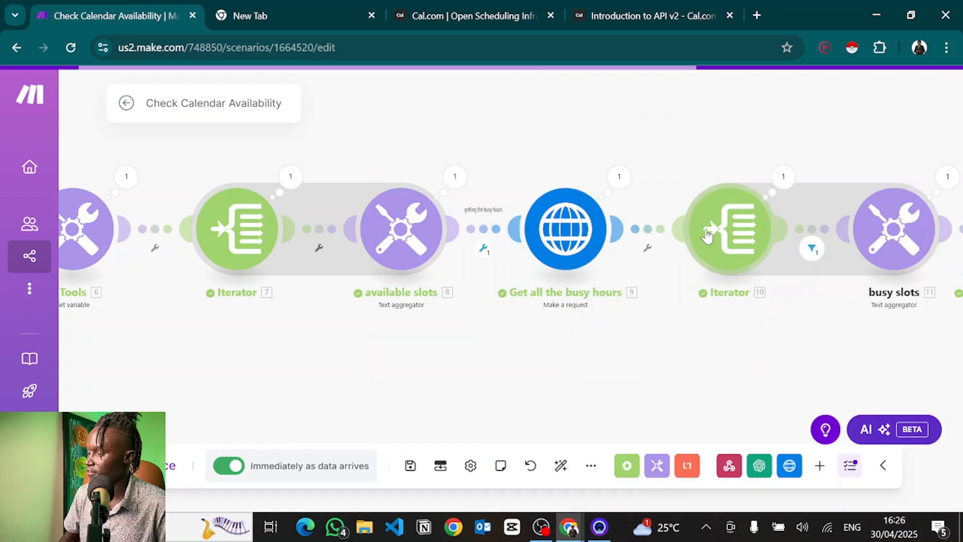
Open the OpenAI module after the busy slots aggregator and examine its prompt for comparing the requested, available and busy time slots.
left_click_drag(718, 362, 453, 341)
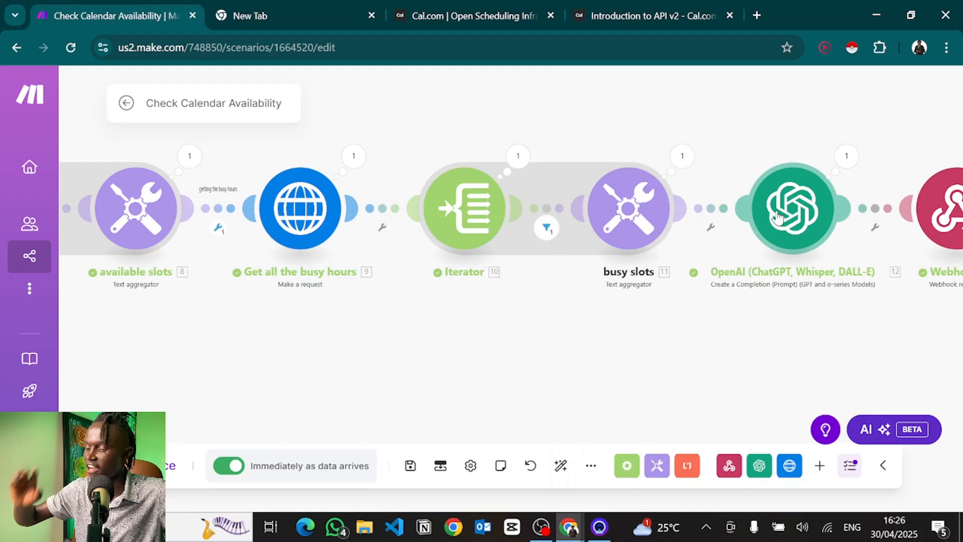
left_click(613, 226)
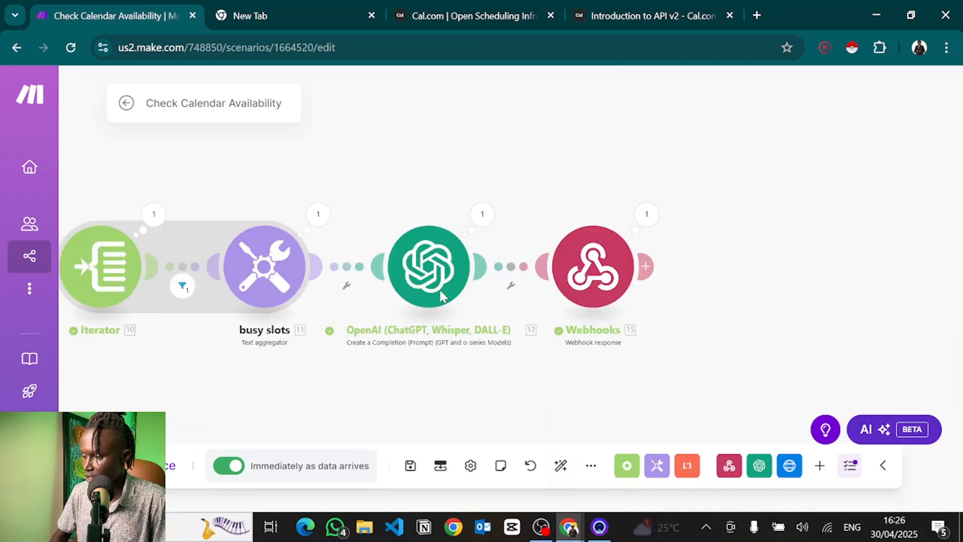
left_click(441, 297)
scroll(722, 251, "down", 5)
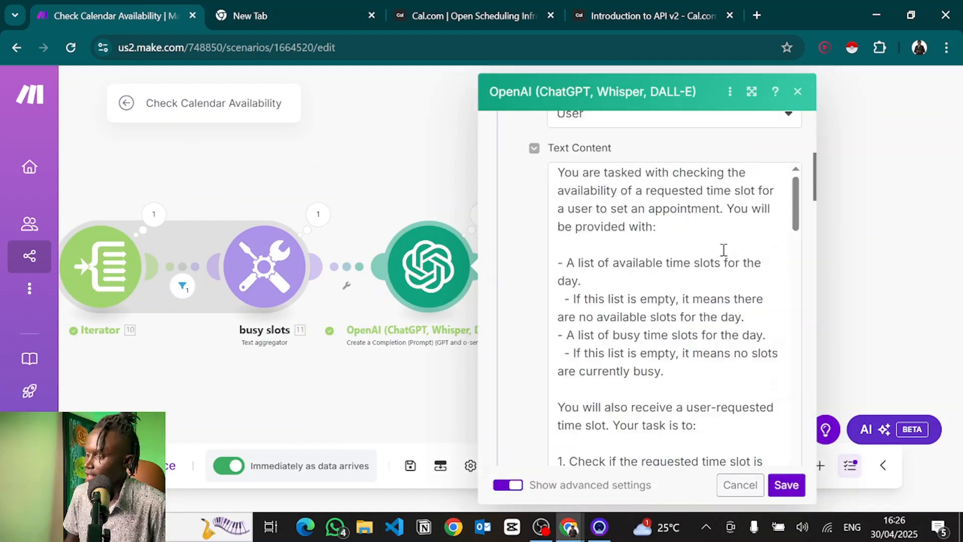
scroll(723, 250, "up", 1)
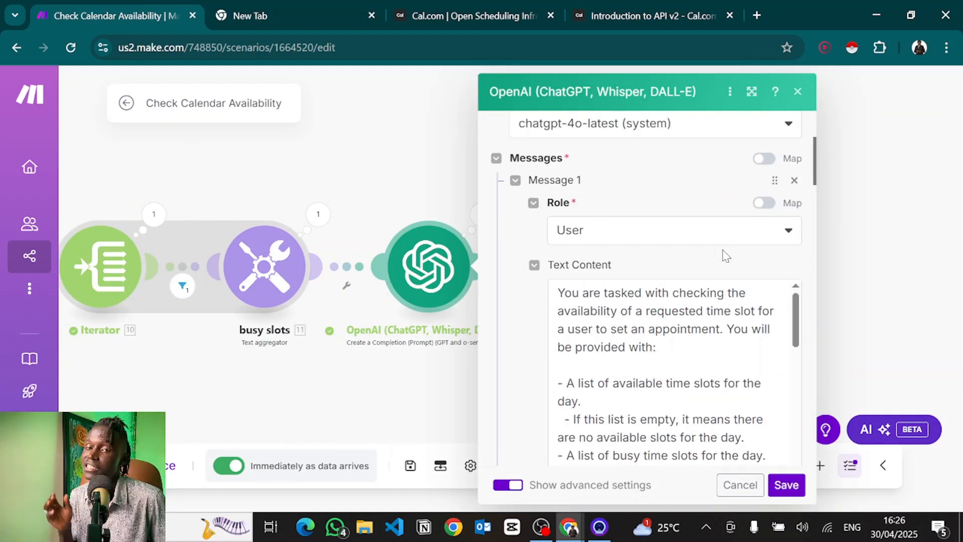
scroll(680, 366, "down", 10)
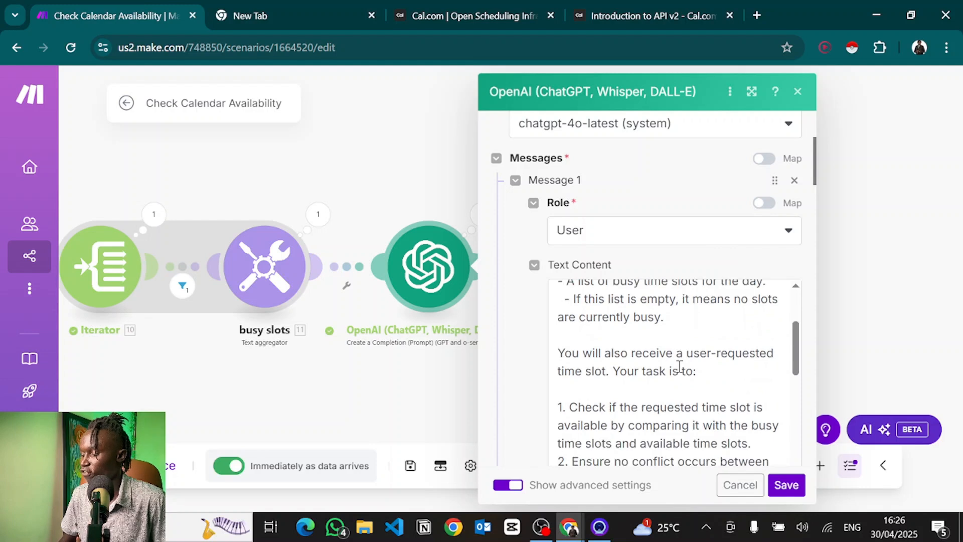
scroll(679, 367, "down", 15)
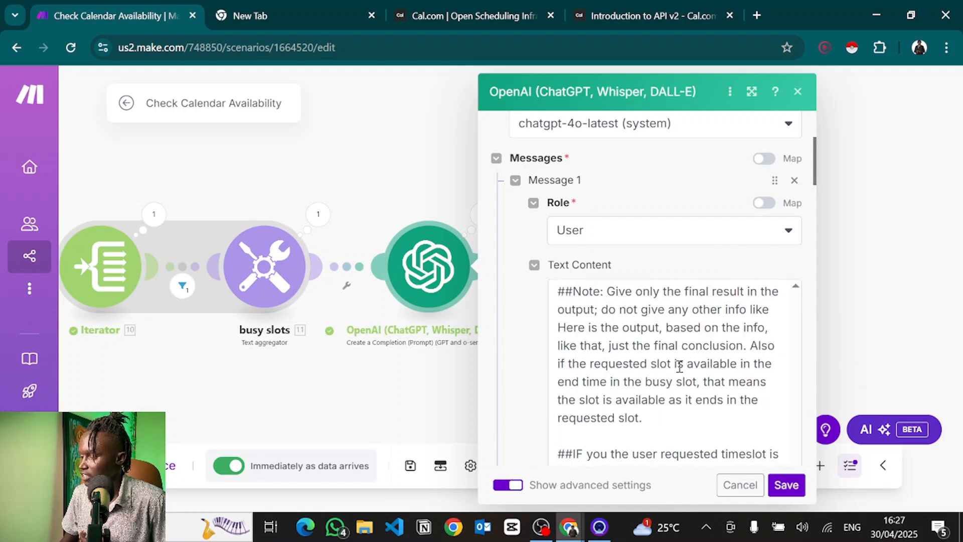
scroll(679, 366, "down", 2)
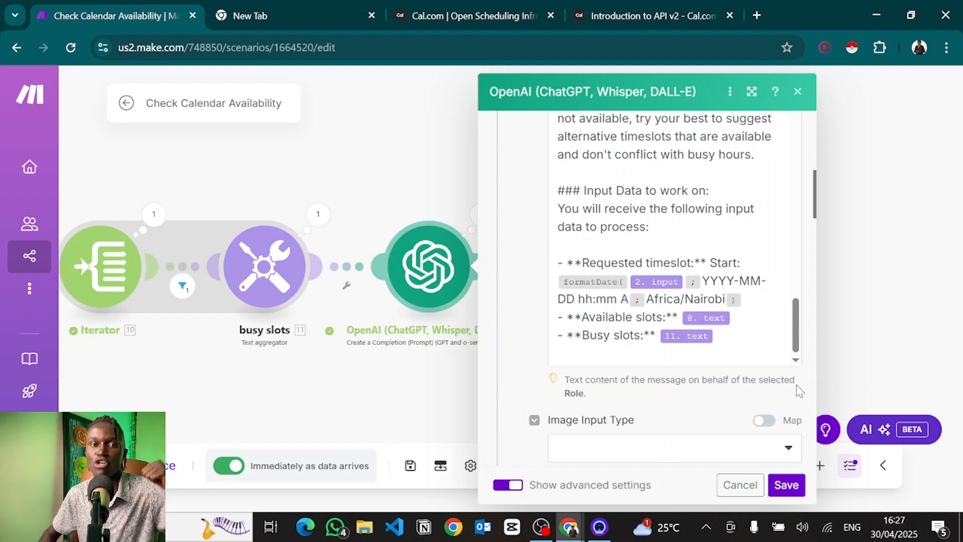
Close the OpenAI settings and inspect the status and body of the final Webhook response module.
left_click(844, 267)
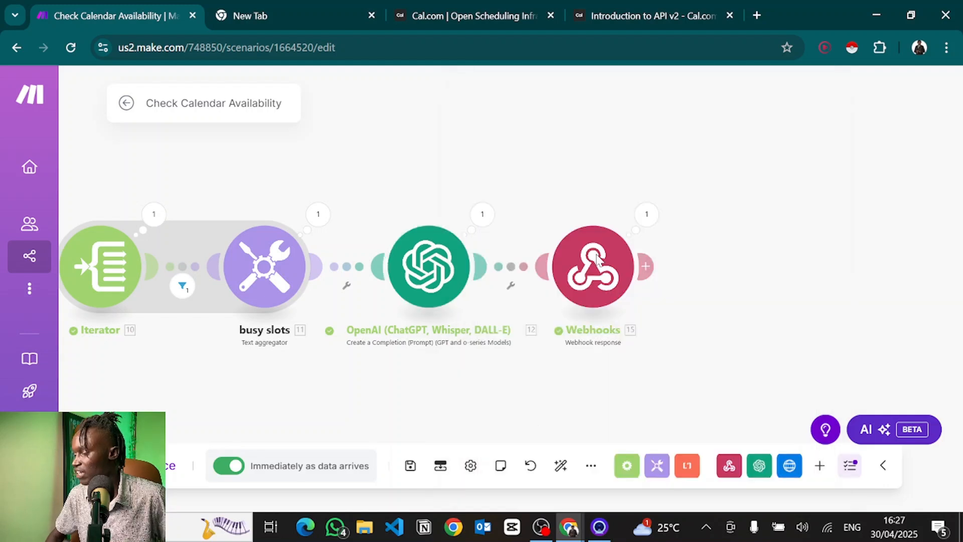
left_click(582, 269)
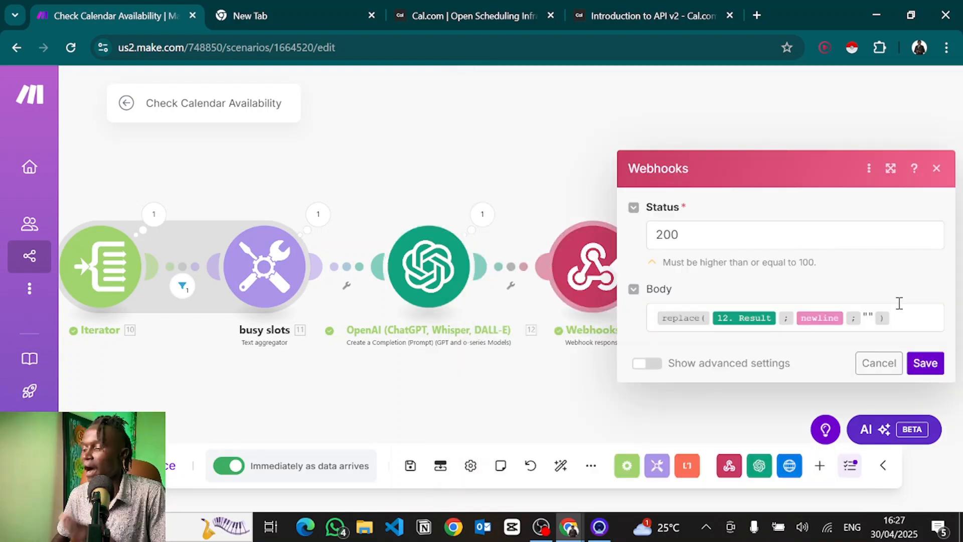
left_click(516, 367)
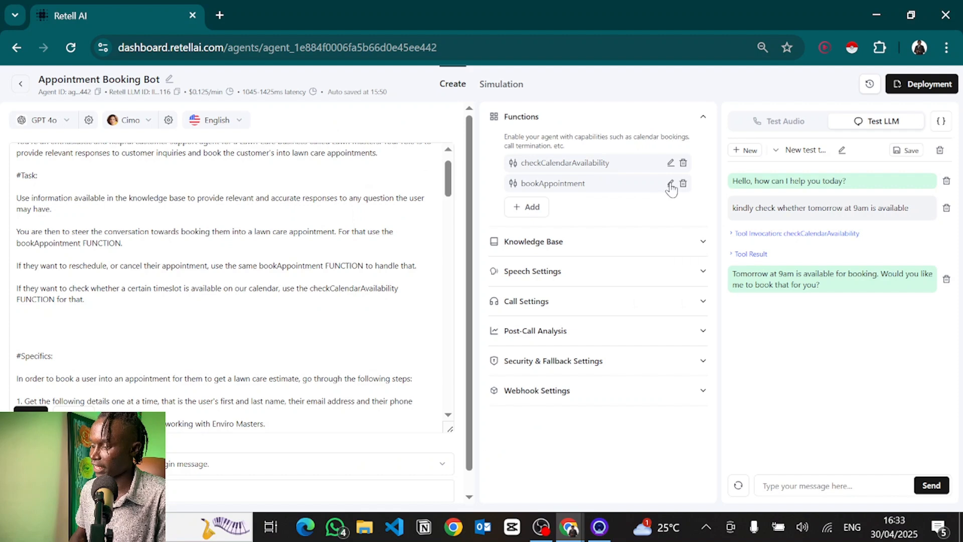
Copy the full parameters schema of Retell AI's bookAppointment function into JSON Editor Online in a new tab.
left_click(670, 184)
scroll(490, 246, "down", 3)
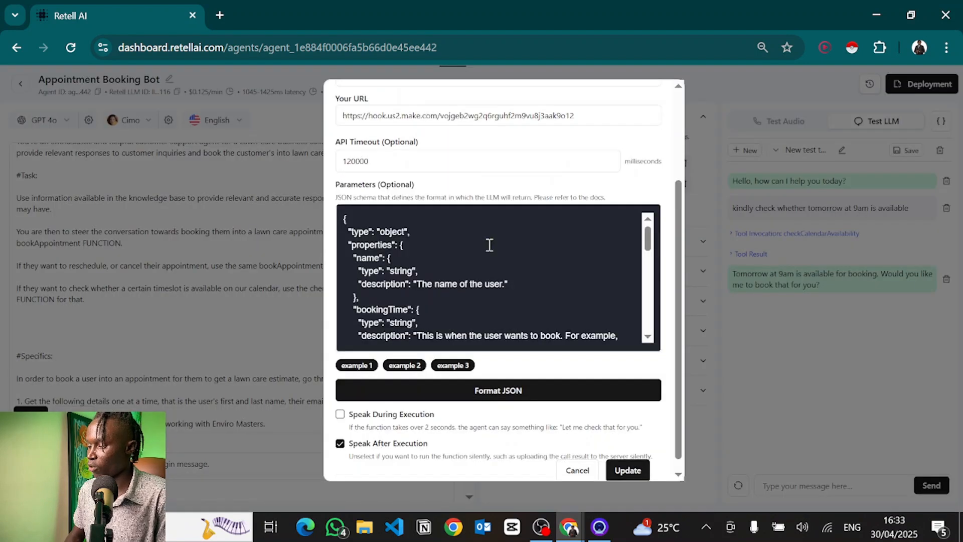
left_click(477, 259)
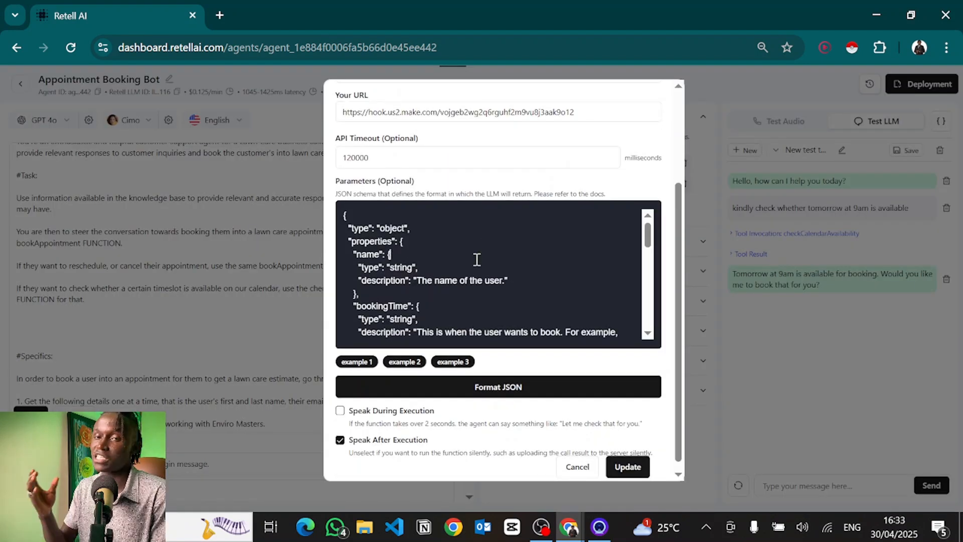
key("ctrl+a")
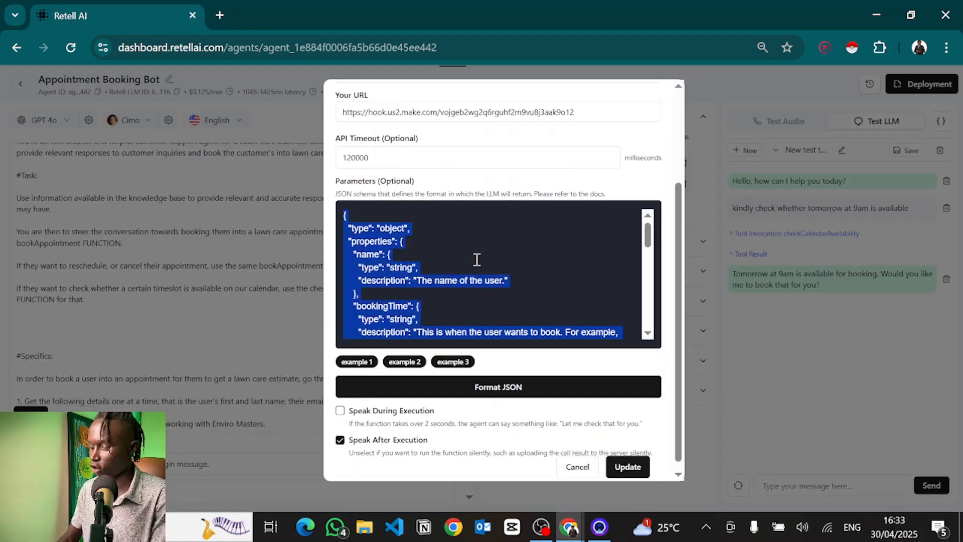
key("ctrl+t")
type("js")
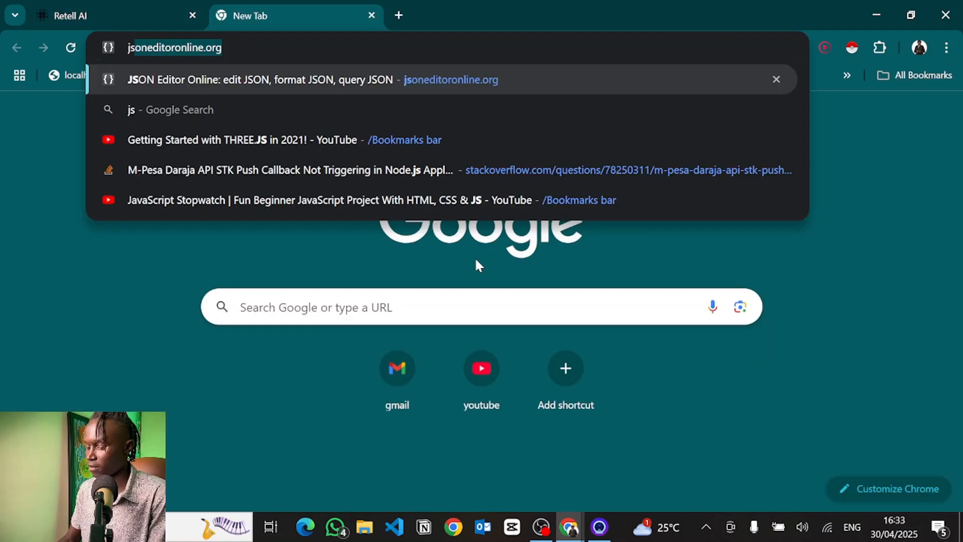
key("Return")
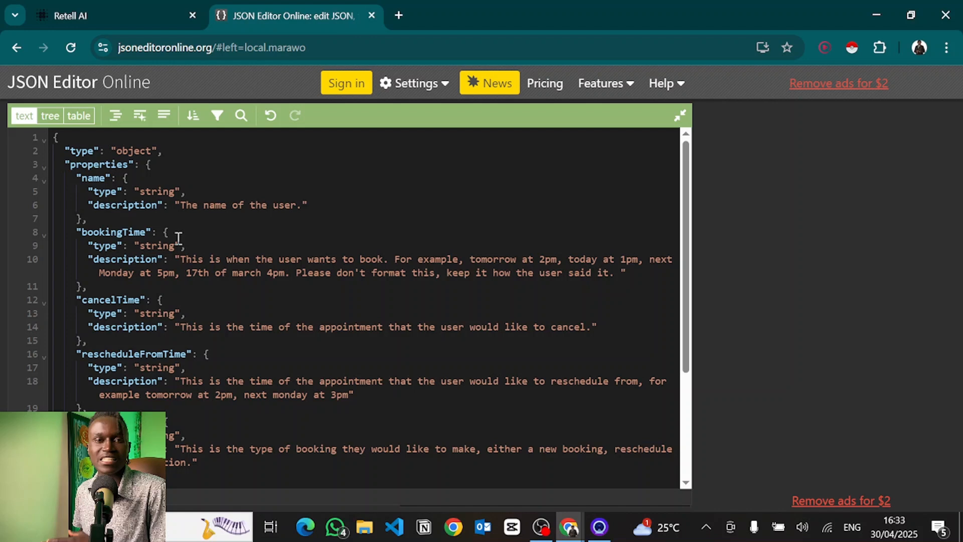
Examine the cancelTime, rescheduleFromTime, bookingType and email properties and their descriptions in the booking schema.
left_click(208, 308)
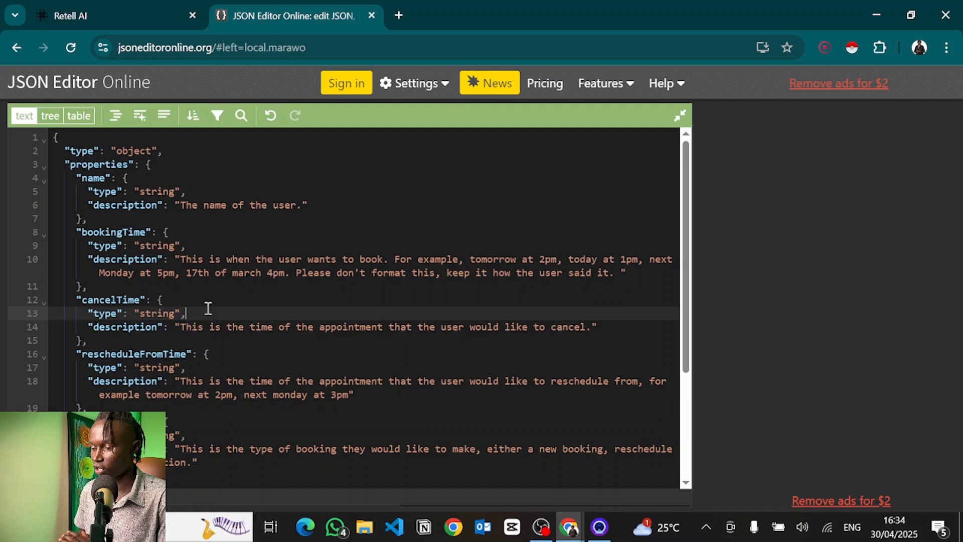
scroll(208, 308, "down", 1)
left_click(197, 293)
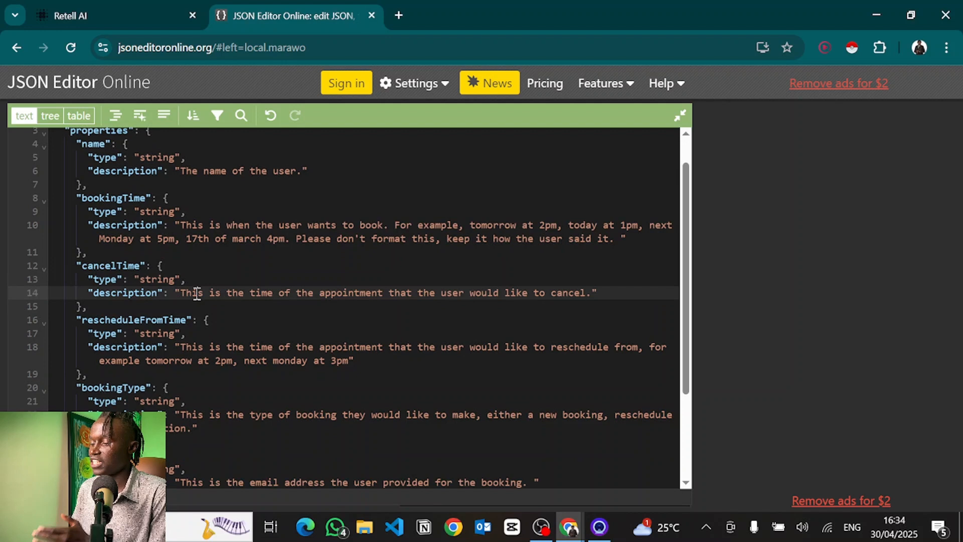
left_click_drag(197, 293, 532, 294)
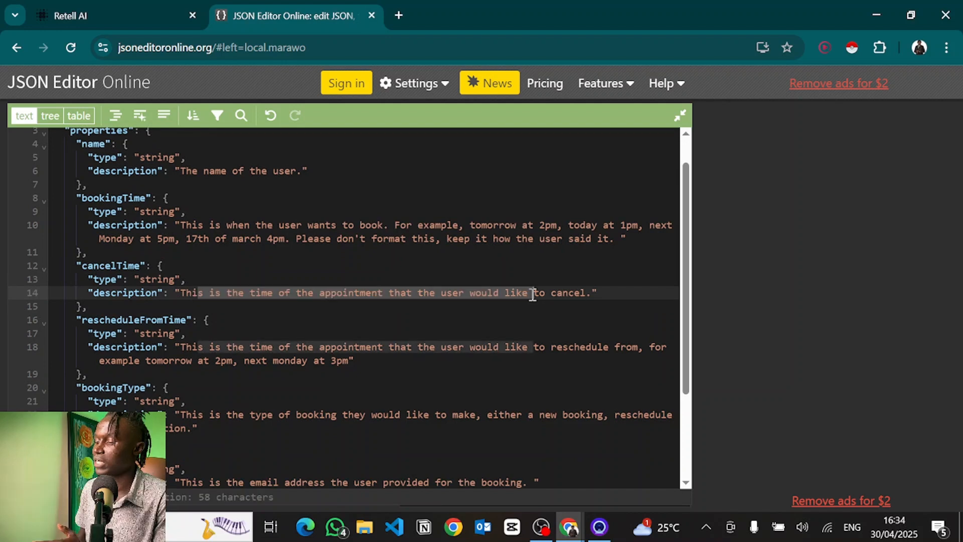
left_click(533, 294)
scroll(532, 295, "down", 2)
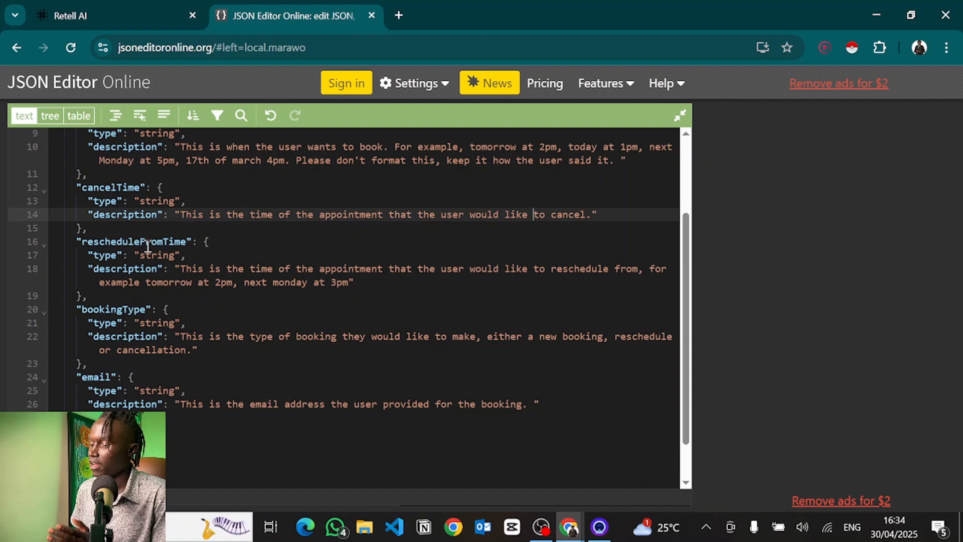
scroll(148, 245, "down", 1)
left_click(257, 300)
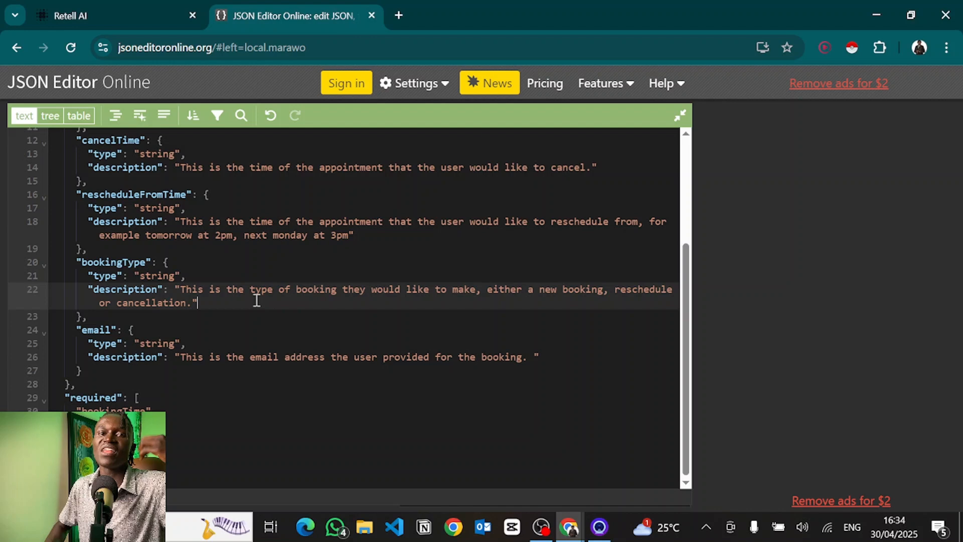
left_click(255, 357)
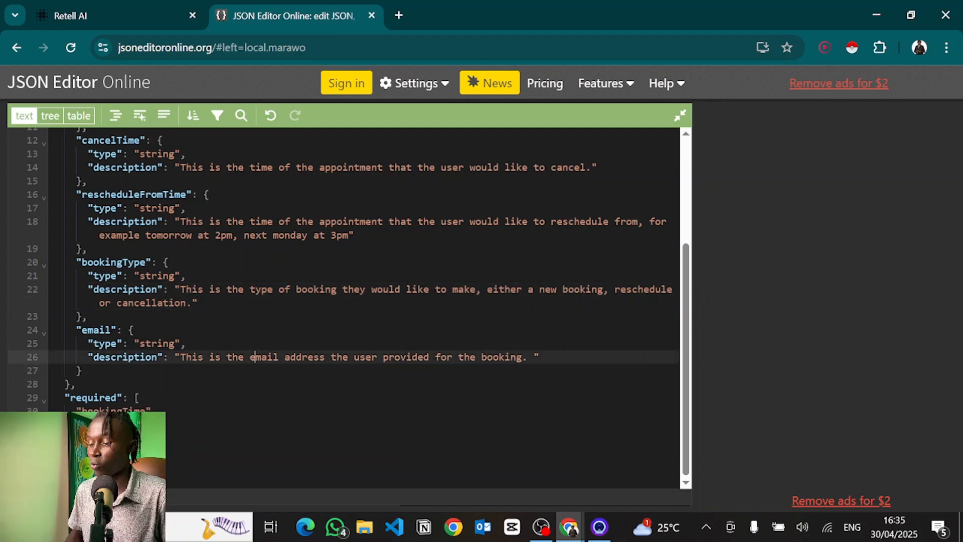
left_click(189, 214)
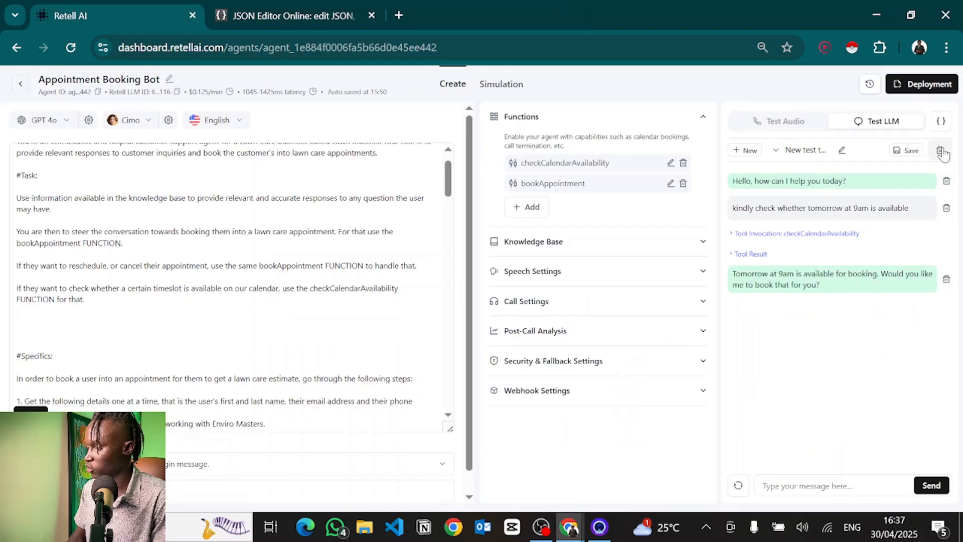
Clear Retell AI's LLM test conversation and enter the message "hi kindly reschedule my next week's appointment to next week friday at 10am".
left_click(940, 151)
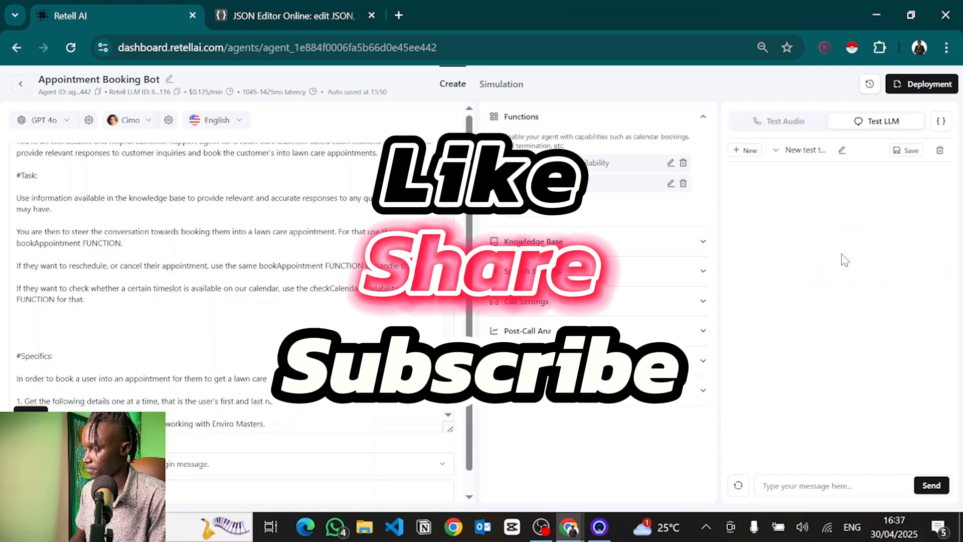
left_click(784, 483)
type("hi")
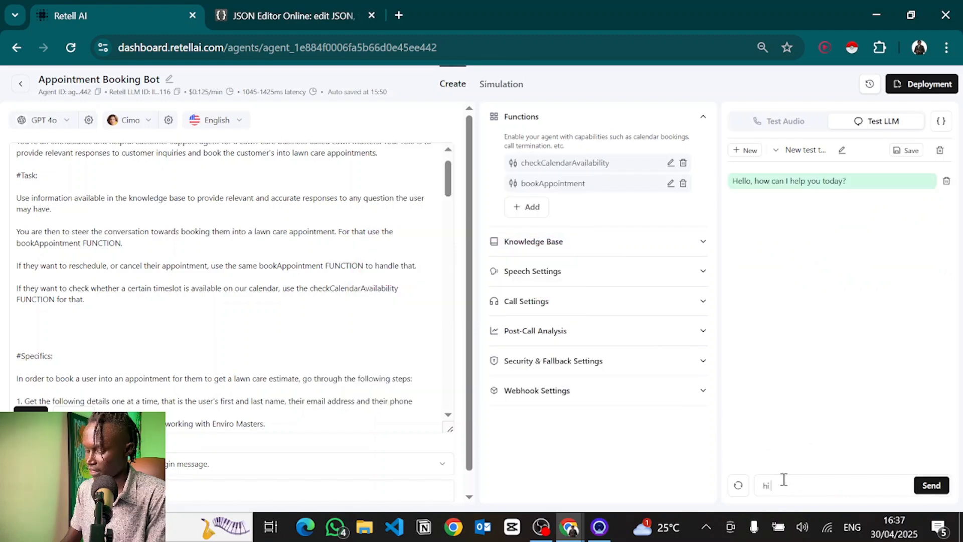
type(" kindly reschedul")
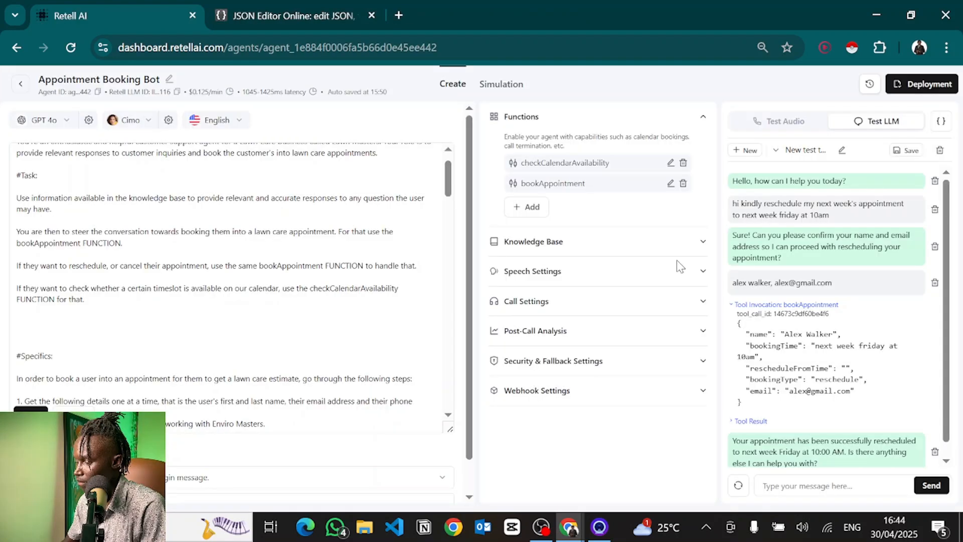
Examine the arguments of the bookAppointment tool invocation and the status text of its tool result in the test conversation.
left_click(738, 308)
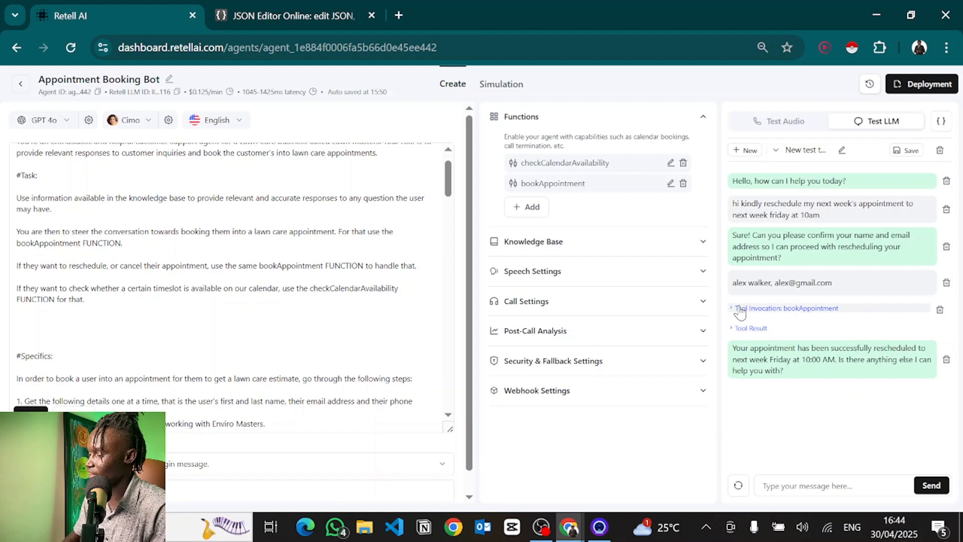
left_click(741, 309)
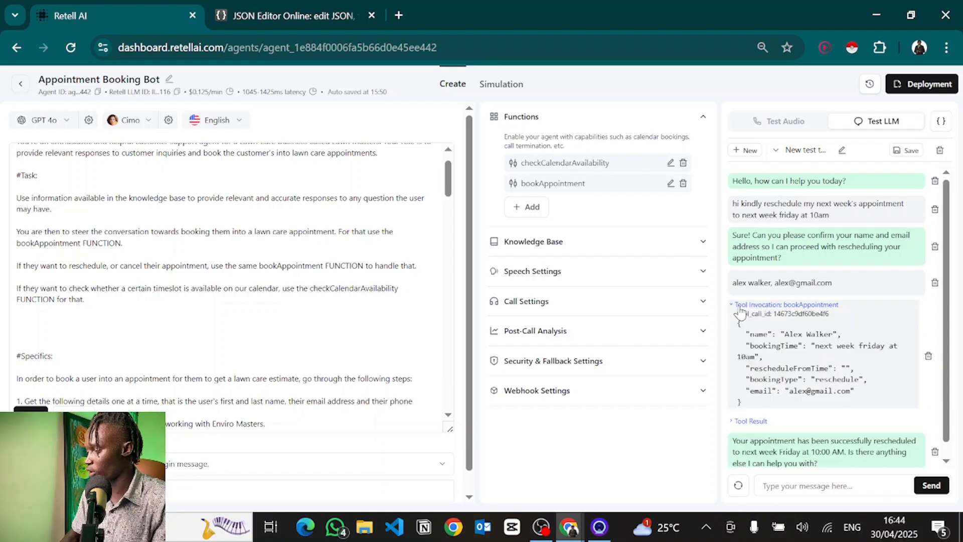
left_click(739, 307)
left_click(738, 325)
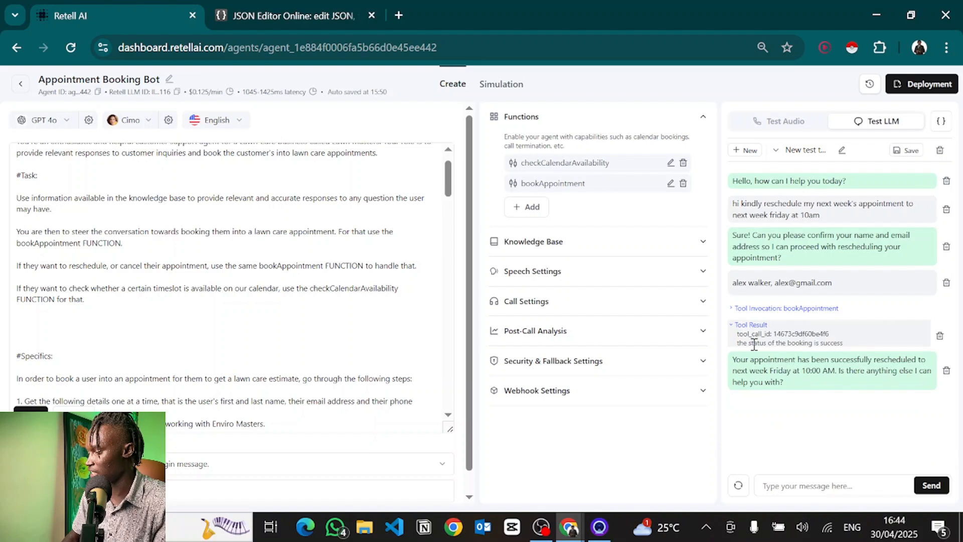
left_click_drag(743, 343, 847, 344)
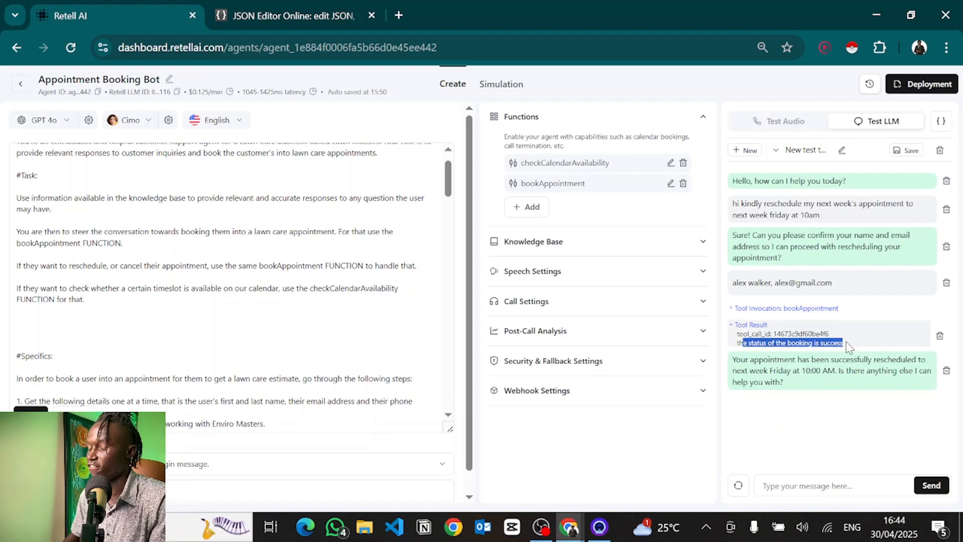
Switch to the Cal.com bookings window and check the upcoming bookings for the rescheduled appointment.
key("alt+Tab")
key("alt+Tab")
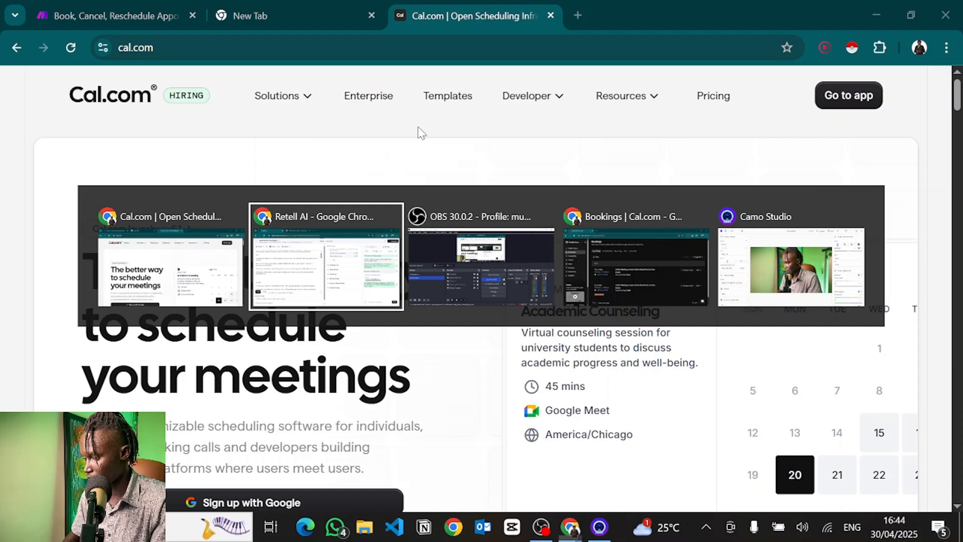
key("alt+Tab")
key("alt+Tab")
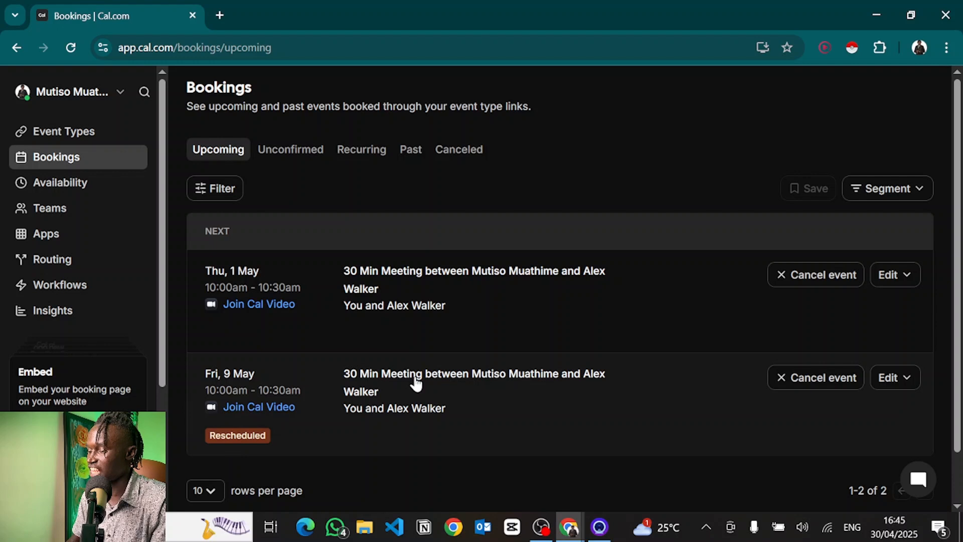
Return to the Retell AI test conversation and inspect the bookingTime value in the bookAppointment tool invocation.
key("alt+Tab")
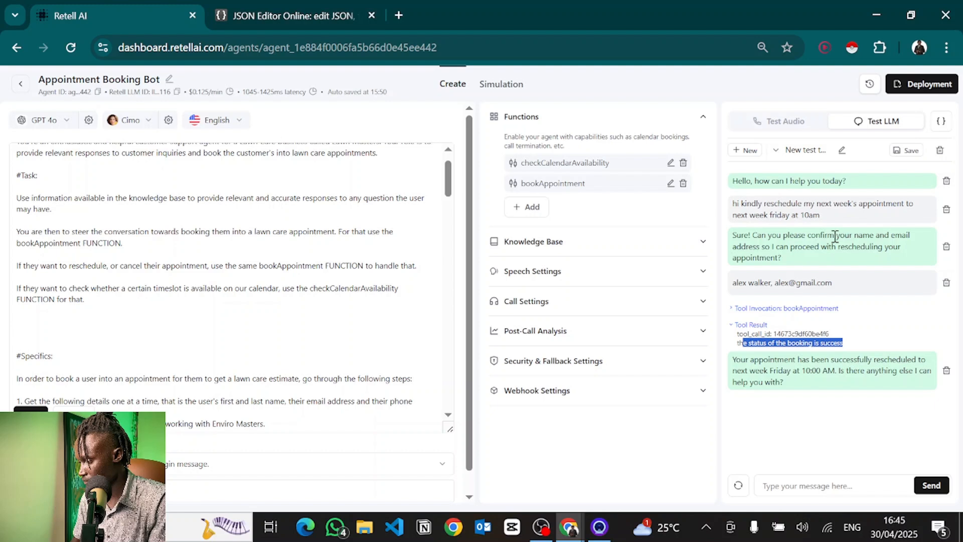
left_click(757, 308)
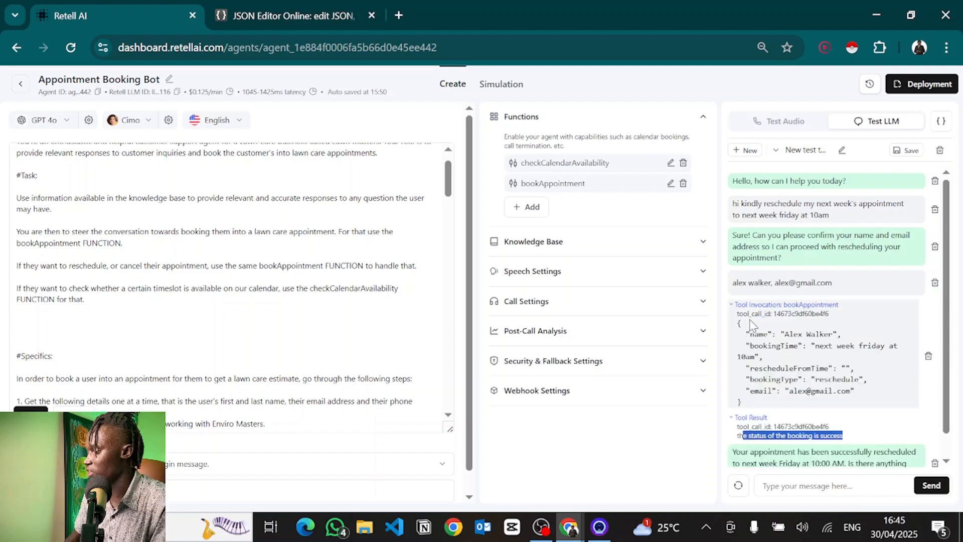
left_click(779, 346)
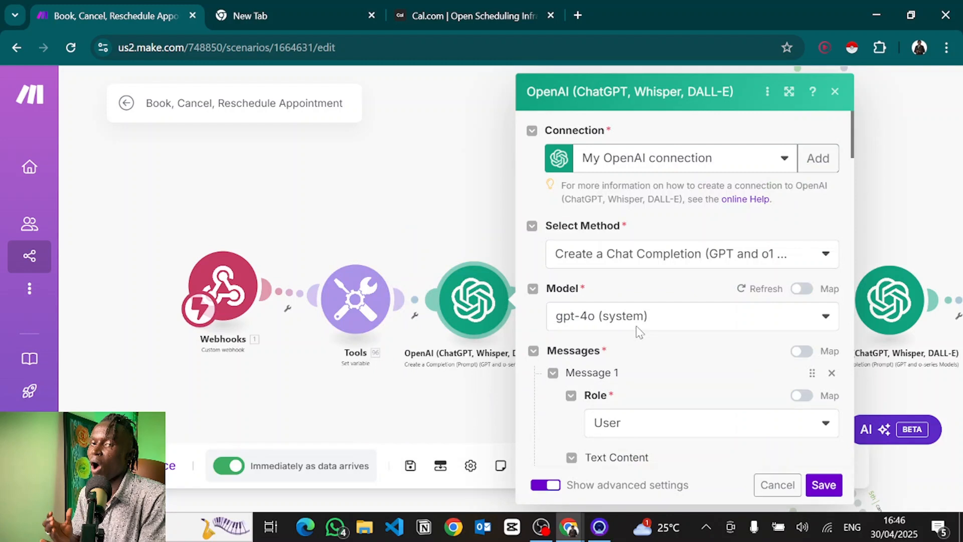
Read the Make scenario's OpenAI date conversion prompt, including its timezone instructions, and inspect the name and email variables in the following Tools module.
scroll(635, 326, "down", 4)
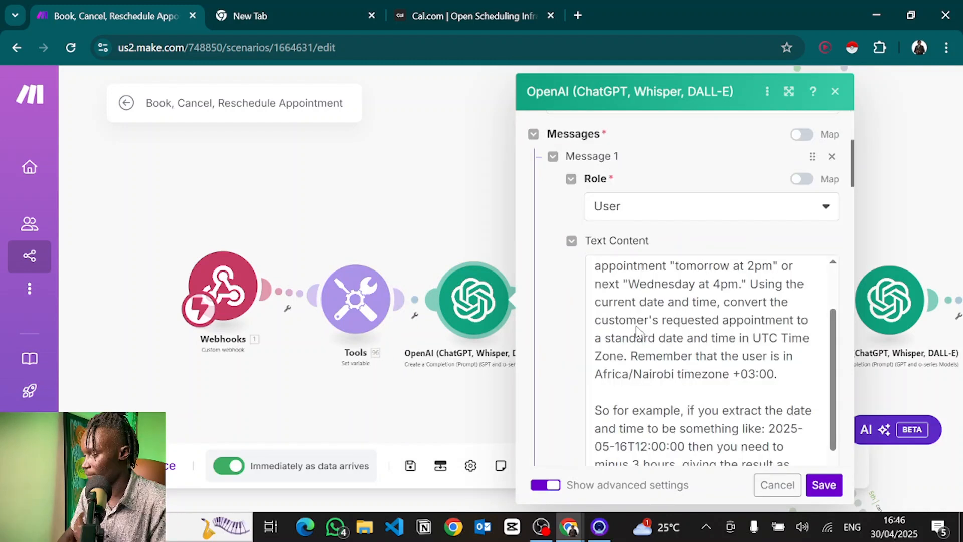
scroll(637, 330, "down", 1)
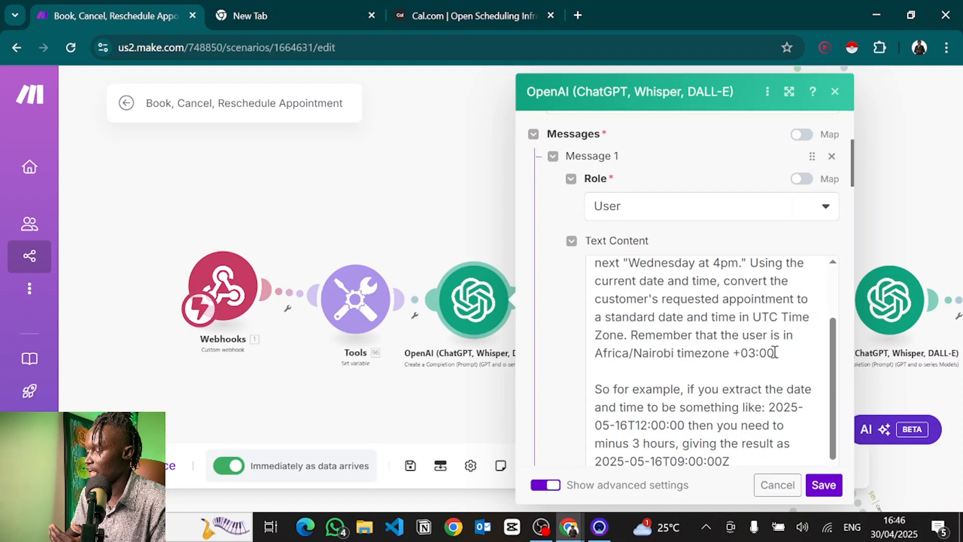
left_click(624, 295)
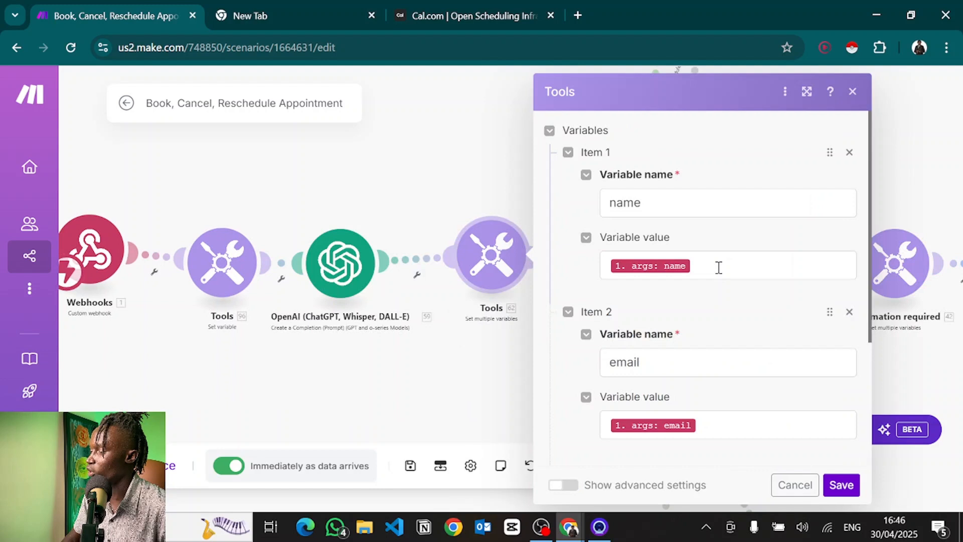
left_click(718, 267)
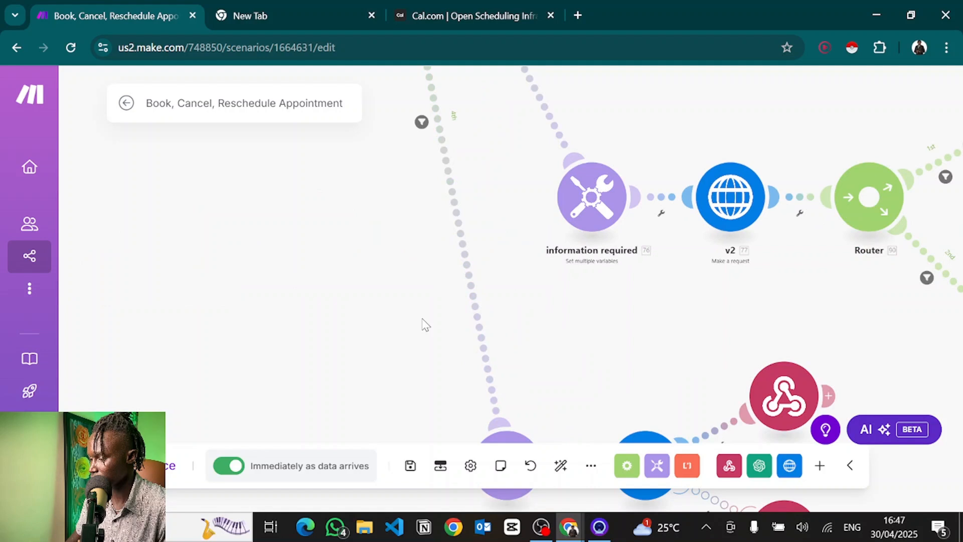
Inspect the name, email and date_time variables in the information required module before the book appointment v2 request.
scroll(407, 276, "down", 3)
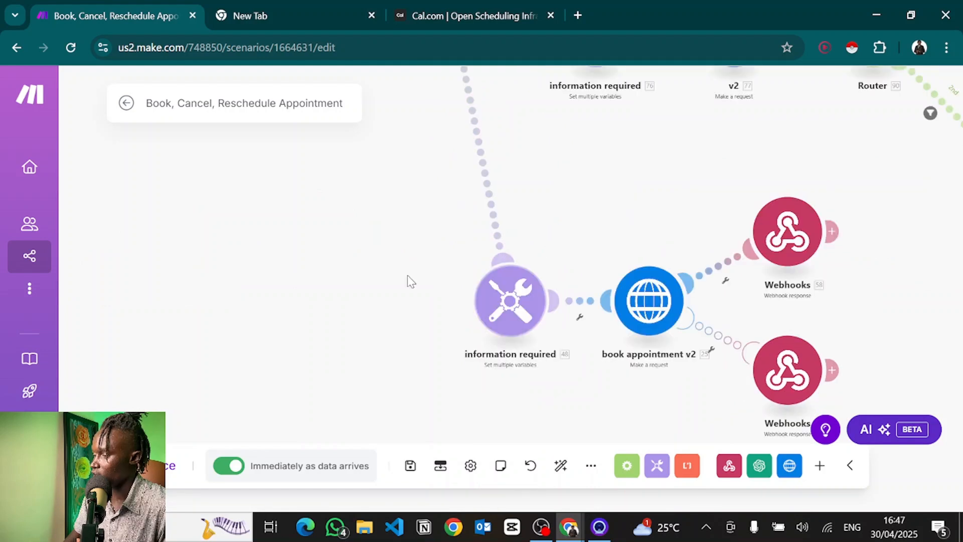
left_click(510, 299)
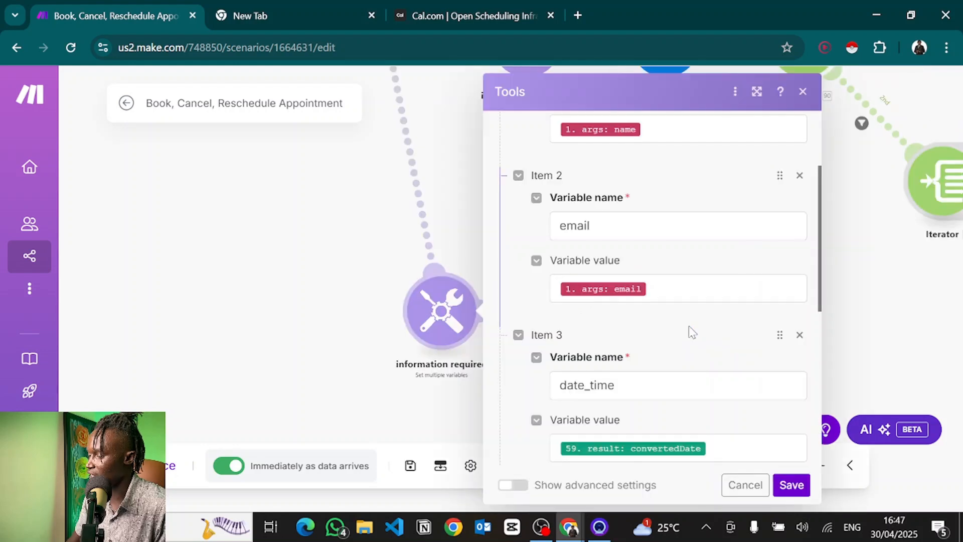
scroll(689, 331, "down", 3)
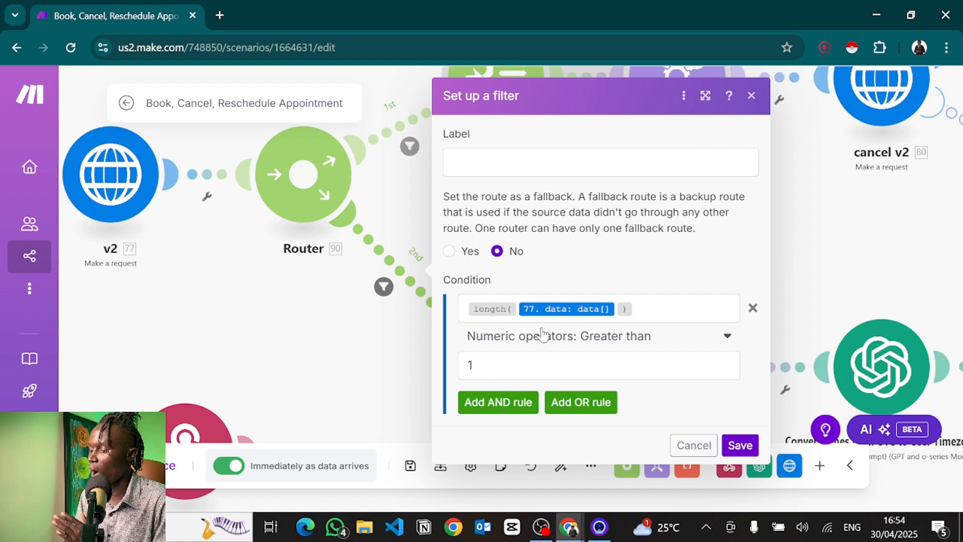
Close the cancellation router's filter and inspect the filter on the first route of the reschedule router.
left_click(351, 345)
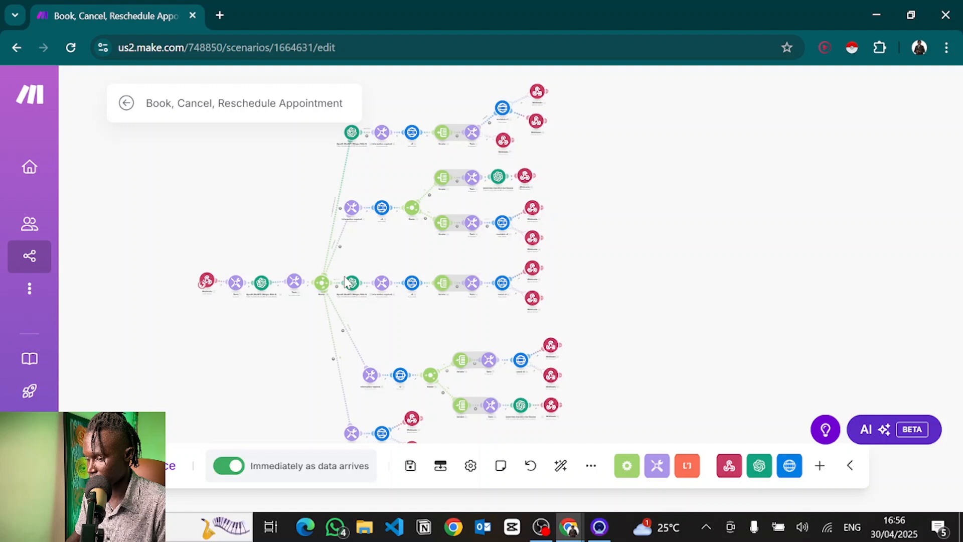
scroll(346, 281, "up", 5)
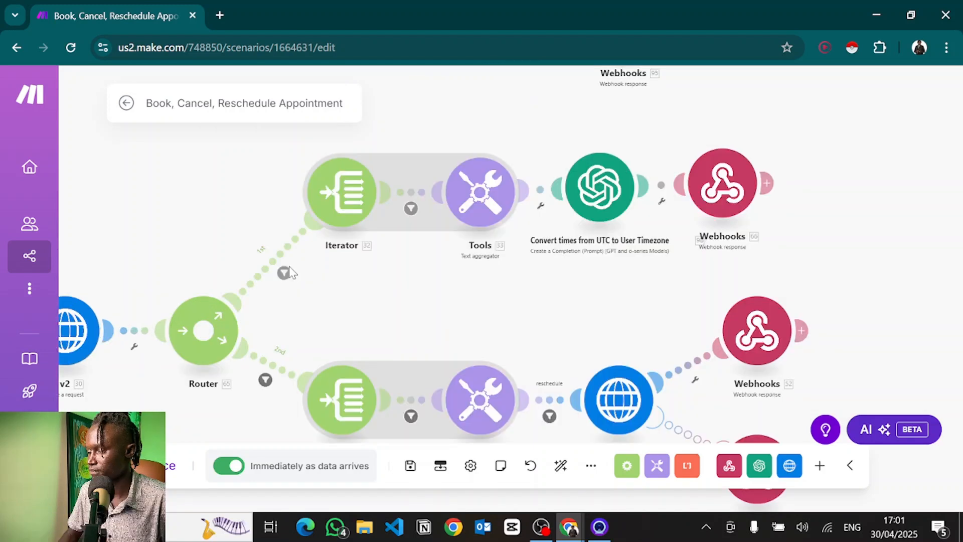
left_click(284, 272)
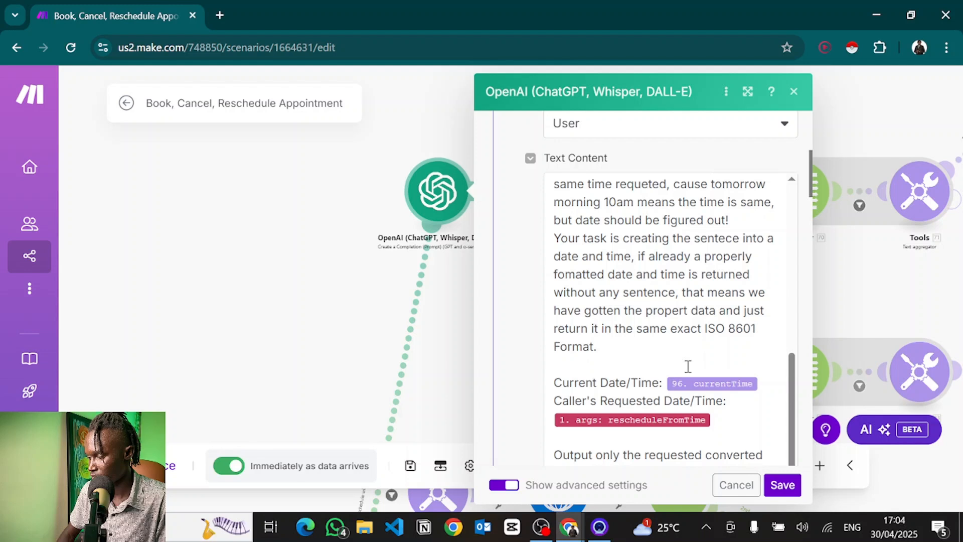
Review the OpenAI prompt for rescheduleFromTime and the exisitng_date_time and reschedule_date_time variables in the reschedule route's information required module.
left_click(634, 372)
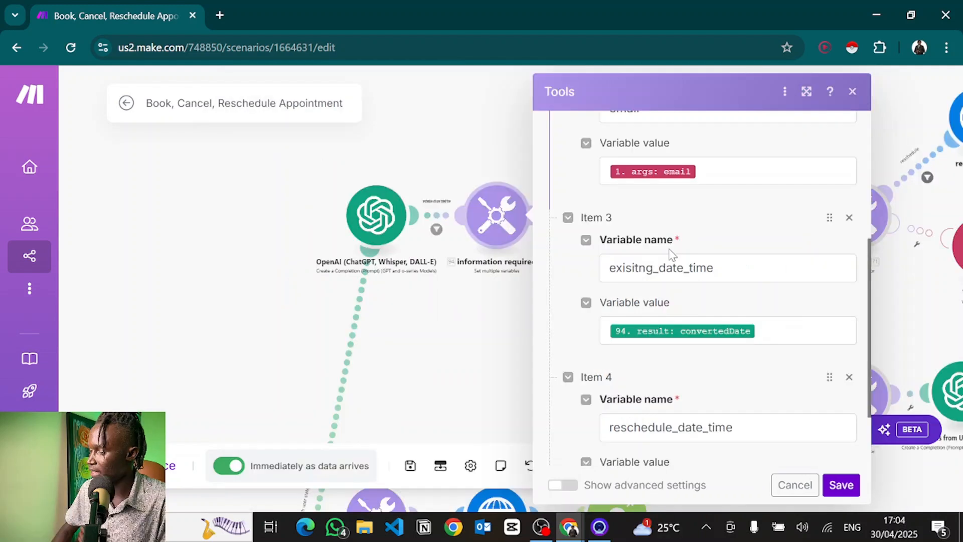
scroll(672, 254, "down", 1)
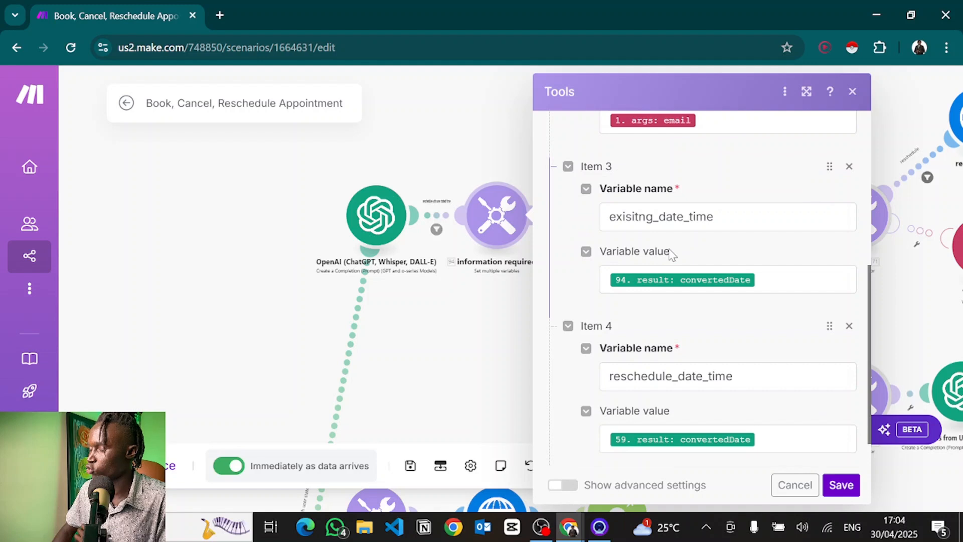